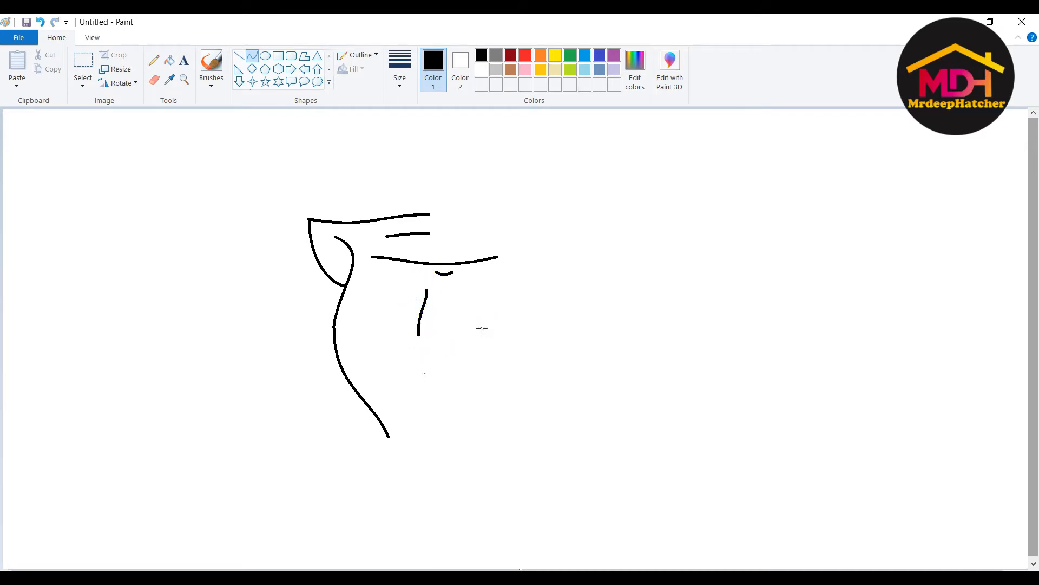
- Curve the line under the nose and draw the eye as shallow curved strokes
{"action": "left_click", "coordinate": [443, 353]}
{"action": "mouse_move", "coordinate": [425, 308]}
{"action": "left_mouse_down"}
{"action": "mouse_move", "coordinate": [397, 293]}
{"action": "mouse_move", "coordinate": [385, 301]}
{"action": "mouse_move", "coordinate": [421, 311]}
{"action": "mouse_move", "coordinate": [391, 320]}
{"action": "mouse_move", "coordinate": [402, 324]}
{"action": "left_mouse_up"}
{"action": "left_click", "coordinate": [396, 299]}
{"action": "left_click", "coordinate": [394, 296]}
{"action": "key", "text": "ctrl+z"}
{"action": "left_click", "coordinate": [405, 308]}
{"action": "left_click", "coordinate": [386, 305]}
- Draw the muzzle curve down from the cheek and a slightly curved mouth line
{"action": "mouse_move", "coordinate": [390, 348]}
{"action": "left_mouse_down"}
{"action": "mouse_move", "coordinate": [406, 374]}
{"action": "mouse_move", "coordinate": [432, 371]}
{"action": "mouse_move", "coordinate": [427, 419]}
{"action": "left_mouse_up"}
{"action": "left_click", "coordinate": [382, 375]}
{"action": "key", "text": "ctrl+z"}
{"action": "left_click", "coordinate": [383, 371]}
{"action": "left_click", "coordinate": [384, 378]}
{"action": "left_click", "coordinate": [414, 372]}
{"action": "left_click", "coordinate": [432, 369]}
{"action": "key", "text": "ctrl+z"}
- Add the mouth's side lines and swing the right jaw curve up from the mouth's end
{"action": "mouse_move", "coordinate": [396, 375]}
{"action": "left_mouse_down"}
{"action": "mouse_move", "coordinate": [412, 419]}
{"action": "mouse_move", "coordinate": [482, 426]}
{"action": "mouse_move", "coordinate": [486, 375]}
{"action": "mouse_move", "coordinate": [469, 372]}
{"action": "mouse_move", "coordinate": [497, 374]}
{"action": "mouse_move", "coordinate": [502, 343]}
{"action": "mouse_move", "coordinate": [484, 428]}
{"action": "left_mouse_up"}
{"action": "key", "text": "ctrl+z"}
{"action": "left_click", "coordinate": [508, 360]}
{"action": "left_click", "coordinate": [487, 384]}
{"action": "left_click_drag", "start_coordinate": [487, 385], "coordinate": [495, 422]}
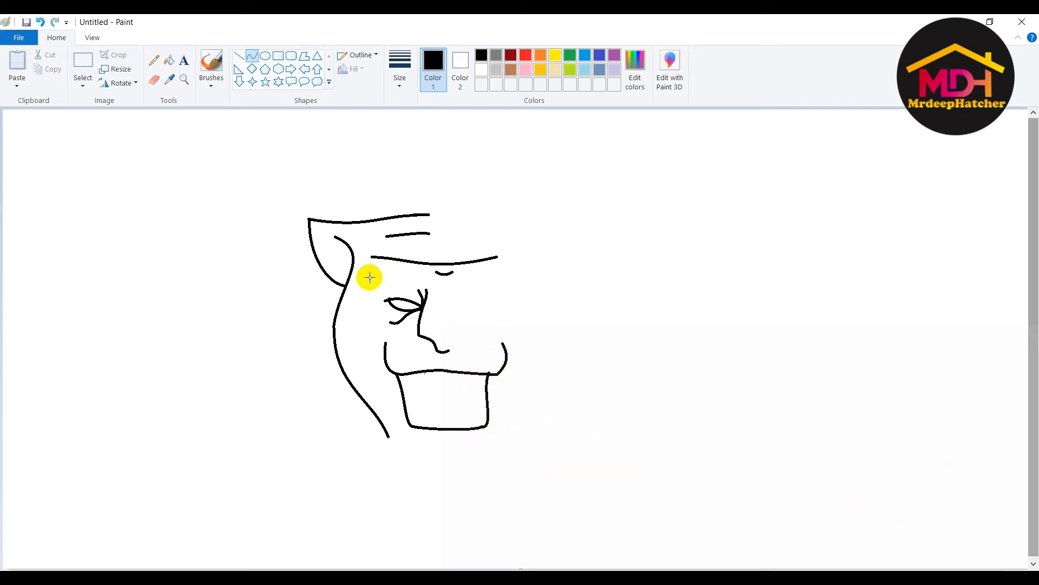
{"action": "mouse_move", "coordinate": [397, 374]}
{"action": "left_mouse_down"}
{"action": "mouse_move", "coordinate": [427, 410]}
{"action": "mouse_move", "coordinate": [414, 399]}
{"action": "mouse_move", "coordinate": [411, 425]}
{"action": "mouse_move", "coordinate": [420, 379]}
{"action": "left_mouse_up"}
{"action": "left_click", "coordinate": [406, 404]}
{"action": "key", "text": "ctrl+z"}
{"action": "left_click", "coordinate": [238, 55]}
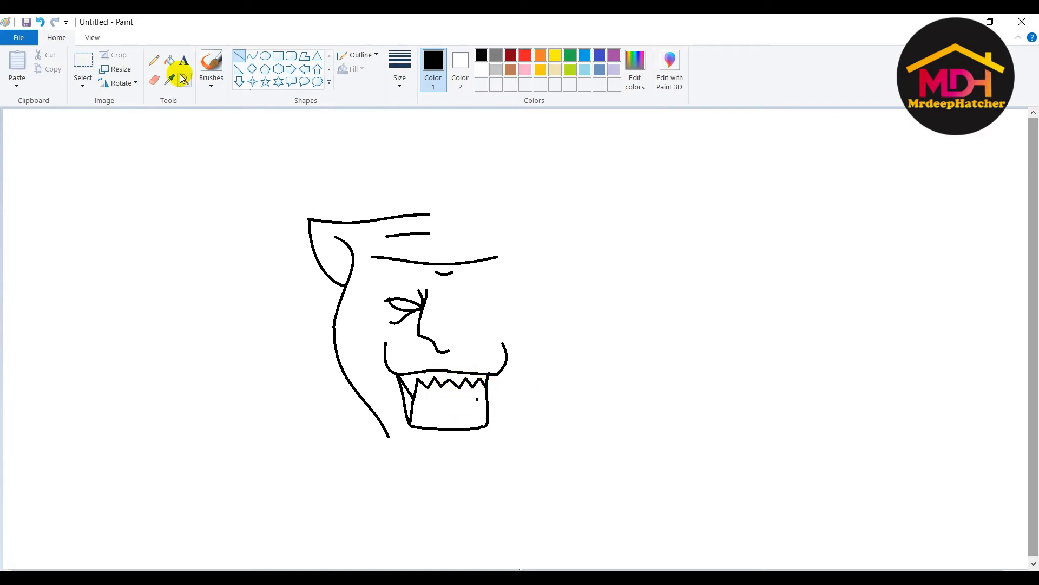
- Draw the mouth's left edge and a zigzag row of lower teeth
{"action": "left_click_drag", "start_coordinate": [415, 400], "coordinate": [424, 421]}
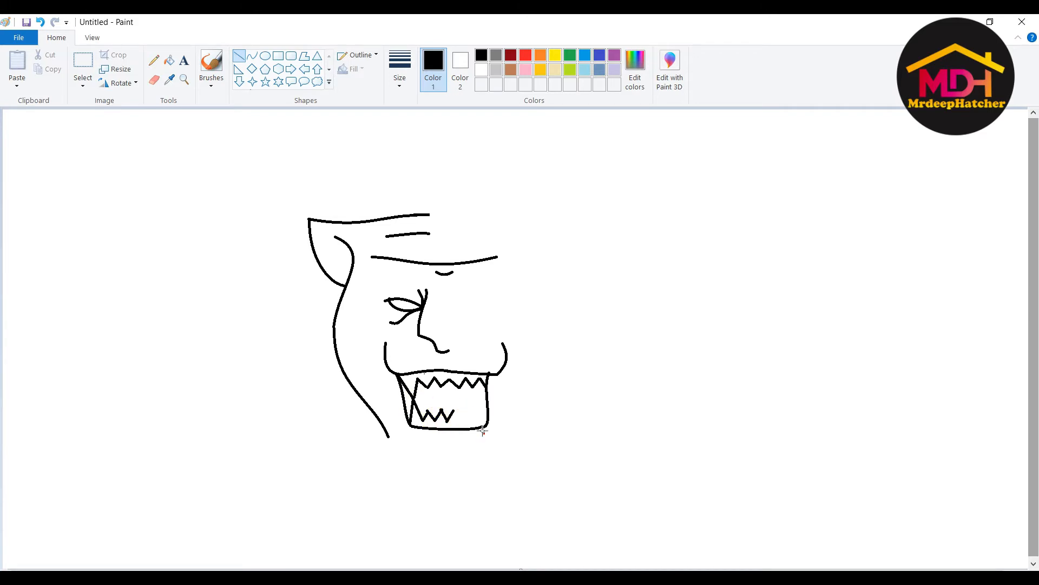
{"action": "left_click_drag", "start_coordinate": [454, 410], "coordinate": [462, 421]}
{"action": "left_click_drag", "start_coordinate": [461, 421], "coordinate": [468, 410]}
- Draw curved jaw and chin lines across the bottom of the face
{"action": "left_click", "coordinate": [252, 56]}
{"action": "left_click_drag", "start_coordinate": [388, 436], "coordinate": [383, 471]}
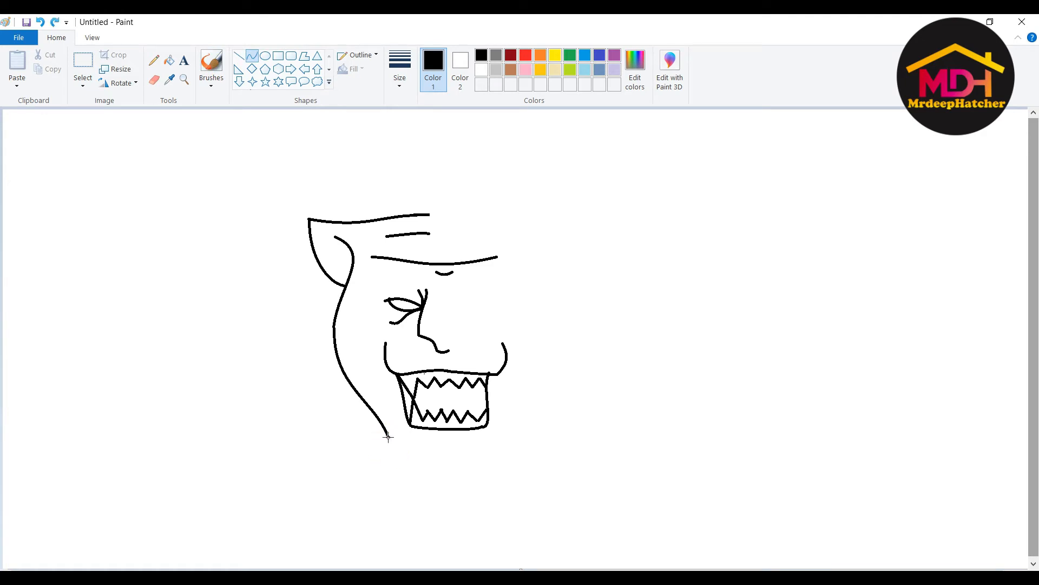
{"action": "left_click_drag", "start_coordinate": [388, 436], "coordinate": [412, 475]}
{"action": "mouse_move", "coordinate": [411, 475]}
{"action": "left_mouse_down"}
{"action": "mouse_move", "coordinate": [392, 475]}
{"action": "mouse_move", "coordinate": [519, 470]}
{"action": "mouse_move", "coordinate": [498, 436]}
{"action": "left_mouse_up"}
{"action": "left_click", "coordinate": [393, 470]}
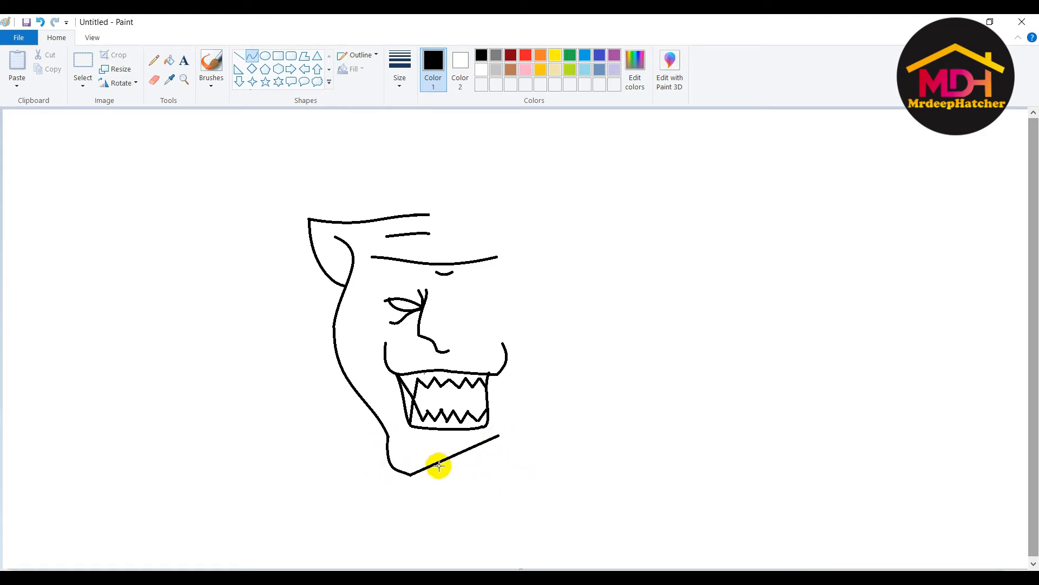
{"action": "left_click_drag", "start_coordinate": [438, 464], "coordinate": [505, 480]}
{"action": "left_click_drag", "start_coordinate": [504, 441], "coordinate": [503, 467]}
{"action": "left_click", "coordinate": [537, 463]}
- Copy and paste the half face, moving the copy to the right
{"action": "left_click", "coordinate": [83, 65]}
{"action": "left_click_drag", "start_coordinate": [251, 144], "coordinate": [446, 465]}
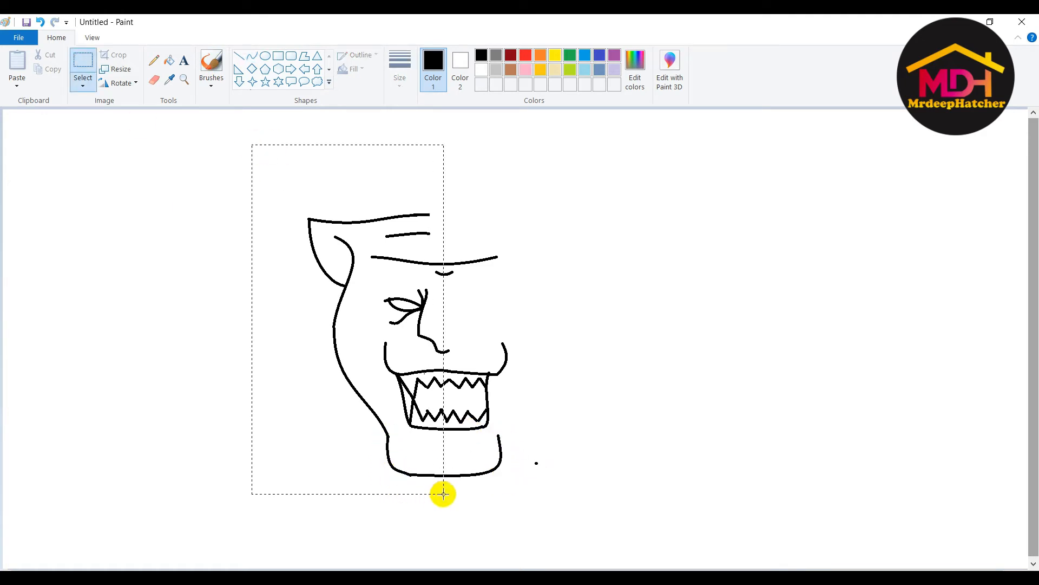
{"action": "key", "text": "ctrl+c"}
{"action": "key", "text": "ctrl+v"}
{"action": "left_click_drag", "start_coordinate": [136, 281], "coordinate": [490, 306]}
- Flip the transparent copy horizontally and align it as the face's right side
{"action": "left_click", "coordinate": [82, 84]}
{"action": "left_click", "coordinate": [115, 201]}
{"action": "left_click", "coordinate": [121, 83]}
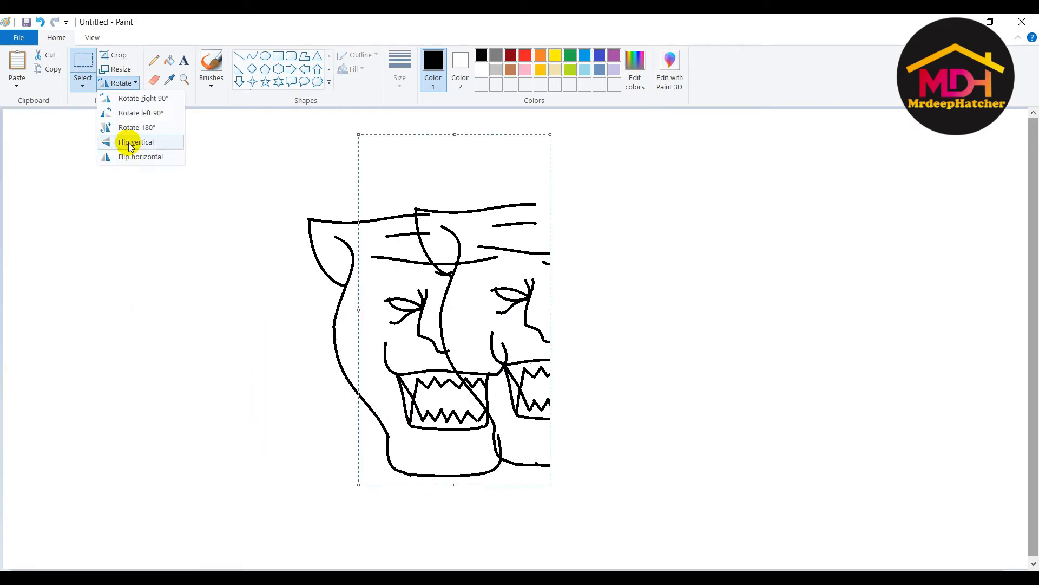
{"action": "left_click", "coordinate": [139, 157]}
{"action": "mouse_move", "coordinate": [370, 329]}
{"action": "left_mouse_down"}
{"action": "mouse_move", "coordinate": [463, 340]}
{"action": "mouse_move", "coordinate": [559, 332]}
{"action": "mouse_move", "coordinate": [458, 337]}
{"action": "left_mouse_up"}
{"action": "left_click", "coordinate": [153, 79]}
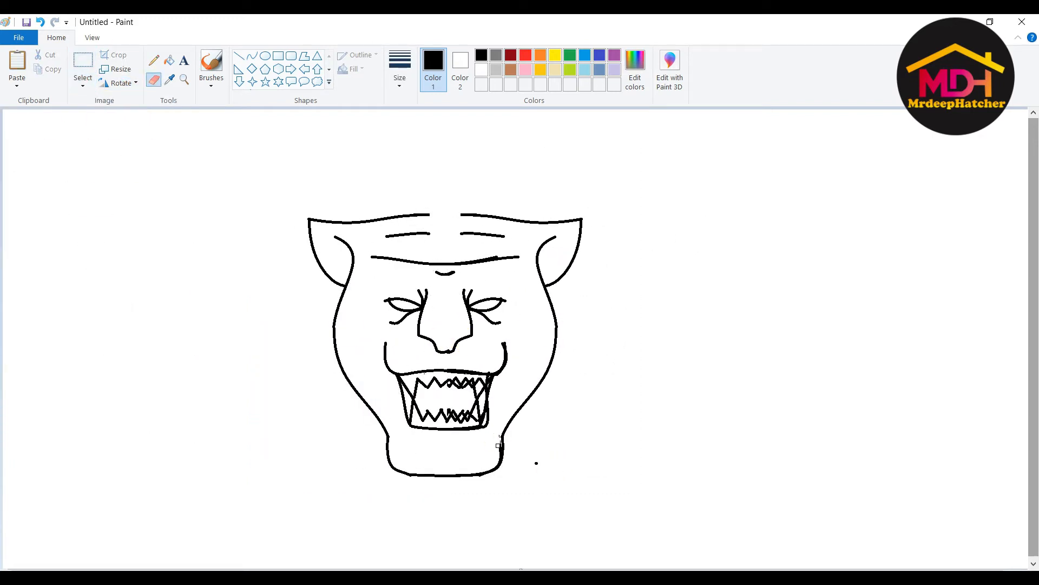
- Erase the short forehead marks
{"action": "scroll", "coordinate": [503, 453], "scroll_direction": "up", "scroll_amount": 4}
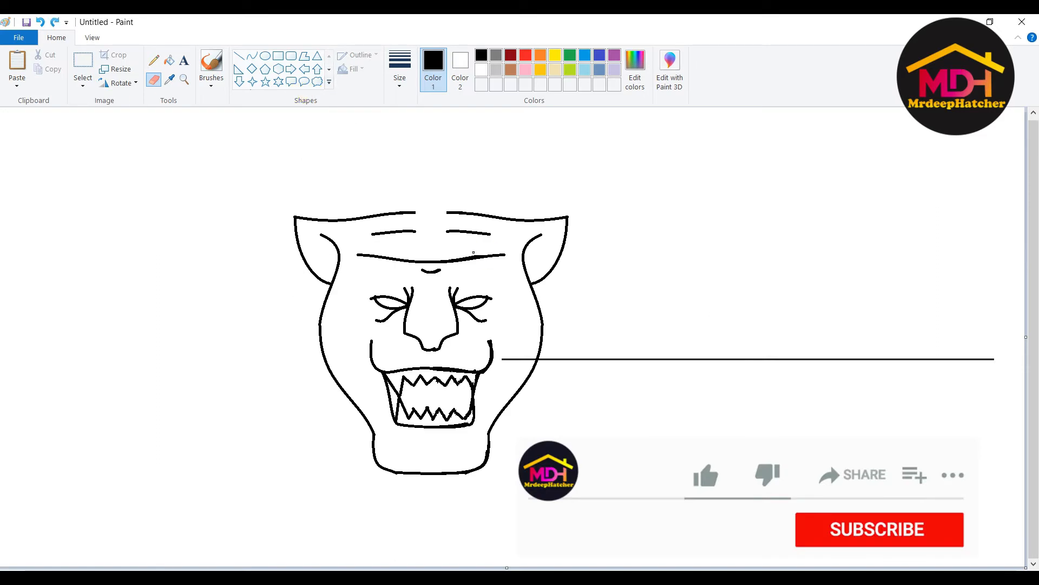
{"action": "left_click_drag", "start_coordinate": [474, 252], "coordinate": [485, 253]}
{"action": "left_click", "coordinate": [252, 56]}
{"action": "left_click", "coordinate": [153, 79]}
{"action": "left_click_drag", "start_coordinate": [372, 234], "coordinate": [415, 232]}
{"action": "mouse_move", "coordinate": [491, 235]}
{"action": "left_mouse_down"}
{"action": "mouse_move", "coordinate": [406, 212]}
{"action": "mouse_move", "coordinate": [464, 213]}
{"action": "left_mouse_up"}
- Close the gap in the head's top outline and draw an arched forehead line
{"action": "left_click", "coordinate": [252, 56]}
{"action": "left_click", "coordinate": [449, 212]}
{"action": "left_click_drag", "start_coordinate": [373, 235], "coordinate": [476, 232]}
{"action": "left_click", "coordinate": [405, 230]}
{"action": "left_click", "coordinate": [447, 228]}
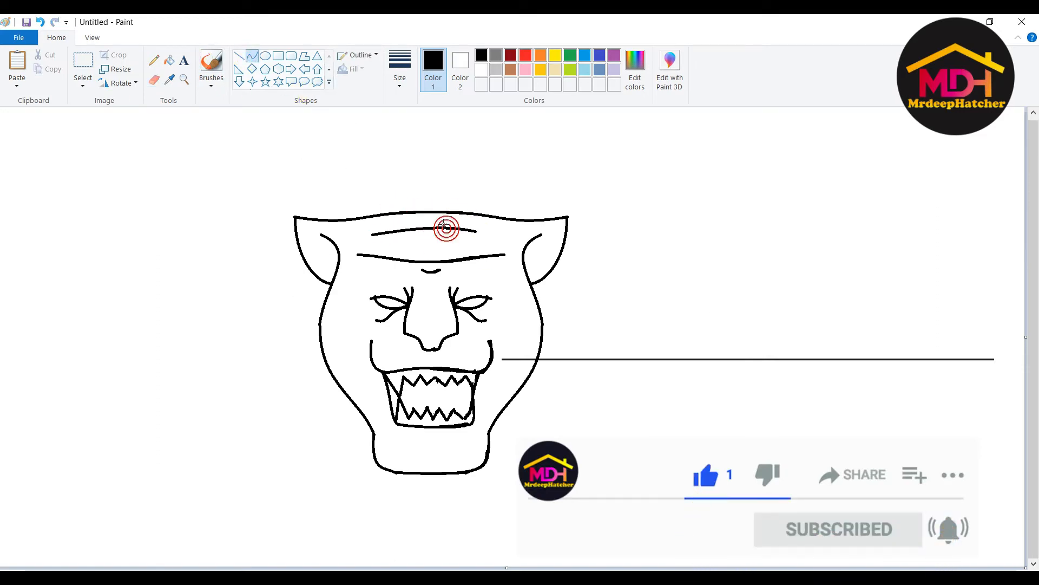
- Trace curved lines along the outer edges of the left and right ears
{"action": "left_click_drag", "start_coordinate": [296, 218], "coordinate": [332, 283]}
{"action": "left_click", "coordinate": [302, 262]}
{"action": "left_click", "coordinate": [303, 260]}
{"action": "left_click_drag", "start_coordinate": [567, 218], "coordinate": [531, 283]}
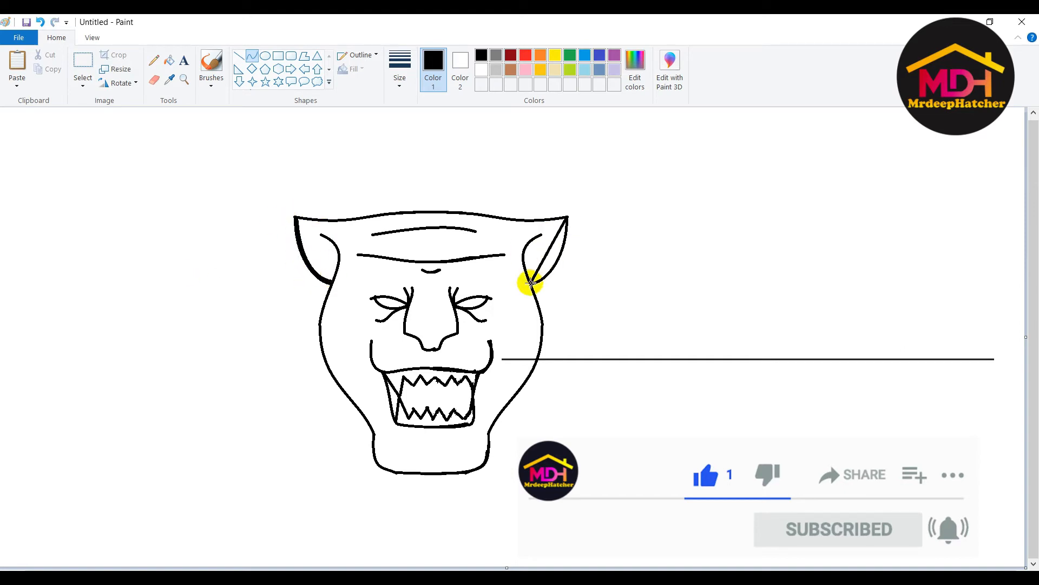
{"action": "left_click", "coordinate": [568, 246]}
{"action": "left_click", "coordinate": [552, 274]}
- Redraw the forehead line as a smoother brow arc
{"action": "left_click", "coordinate": [154, 80]}
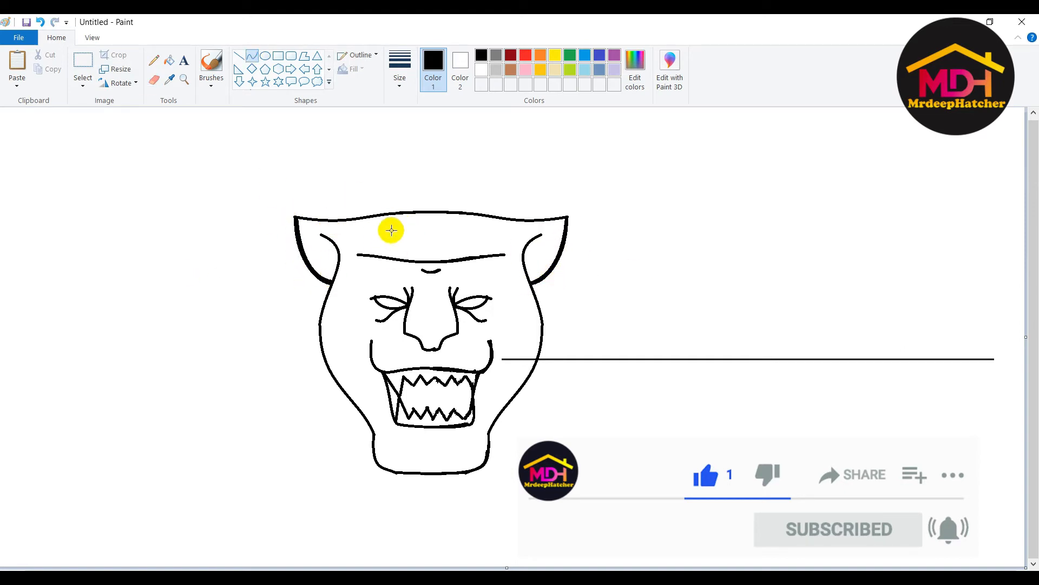
{"action": "left_click_drag", "start_coordinate": [380, 230], "coordinate": [480, 231]}
{"action": "key", "text": "ctrl+z"}
{"action": "left_click_drag", "start_coordinate": [380, 230], "coordinate": [487, 231]}
{"action": "left_click", "coordinate": [449, 226]}
{"action": "left_click", "coordinate": [416, 226]}
- Retrace the top of the head from the left side to the right
{"action": "left_click_drag", "start_coordinate": [296, 217], "coordinate": [496, 217]}
{"action": "left_click", "coordinate": [323, 221]}
{"action": "left_click", "coordinate": [362, 218]}
{"action": "left_click", "coordinate": [413, 212]}
{"action": "left_click", "coordinate": [446, 211]}
{"action": "mouse_move", "coordinate": [371, 217]}
{"action": "left_mouse_down"}
{"action": "mouse_move", "coordinate": [497, 217]}
{"action": "mouse_move", "coordinate": [543, 326]}
{"action": "left_mouse_up"}
{"action": "left_click", "coordinate": [452, 215]}
{"action": "left_click", "coordinate": [541, 222]}
{"action": "left_click", "coordinate": [517, 223]}
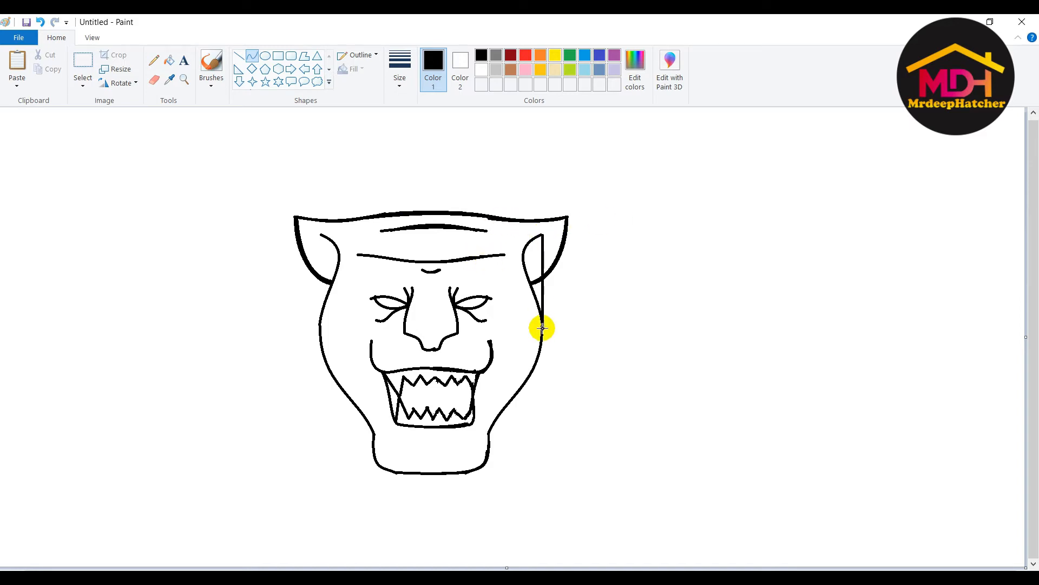
- Draw a curved line along the right inner ear
{"action": "left_click", "coordinate": [526, 260]}
{"action": "left_click", "coordinate": [516, 248]}
{"action": "left_click", "coordinate": [535, 314]}
{"action": "key", "text": "ctrl+z"}
{"action": "left_click", "coordinate": [522, 250]}
{"action": "mouse_move", "coordinate": [542, 236]}
{"action": "left_mouse_down"}
{"action": "mouse_move", "coordinate": [538, 299]}
{"action": "mouse_move", "coordinate": [487, 432]}
{"action": "left_mouse_up"}
{"action": "left_click", "coordinate": [524, 265]}
{"action": "left_click", "coordinate": [522, 255]}
- Trace bold curves down the right cheek from the ear to the chin corner
{"action": "mouse_move", "coordinate": [541, 346]}
{"action": "left_mouse_down"}
{"action": "mouse_move", "coordinate": [575, 353]}
{"action": "mouse_move", "coordinate": [563, 349]}
{"action": "left_mouse_up"}
{"action": "left_click", "coordinate": [528, 382]}
{"action": "left_click_drag", "start_coordinate": [527, 382], "coordinate": [537, 378]}
{"action": "left_click_drag", "start_coordinate": [543, 340], "coordinate": [464, 471]}
{"action": "left_click", "coordinate": [545, 348]}
{"action": "left_click", "coordinate": [513, 396]}
{"action": "left_click", "coordinate": [482, 462]}
{"action": "left_click_drag", "start_coordinate": [508, 405], "coordinate": [487, 432]}
{"action": "left_click", "coordinate": [502, 414]}
{"action": "key", "text": "ctrl+z"}
- Curve a line from the left ear base down the left cheek
{"action": "left_click_drag", "start_coordinate": [322, 234], "coordinate": [333, 284]}
{"action": "left_click_drag", "start_coordinate": [323, 243], "coordinate": [332, 243]}
{"action": "mouse_move", "coordinate": [332, 284]}
{"action": "left_mouse_down"}
{"action": "mouse_move", "coordinate": [348, 404]}
{"action": "mouse_move", "coordinate": [340, 387]}
{"action": "left_mouse_up"}
{"action": "mouse_move", "coordinate": [326, 351]}
{"action": "left_mouse_down"}
{"action": "mouse_move", "coordinate": [318, 314]}
{"action": "mouse_move", "coordinate": [316, 348]}
{"action": "mouse_move", "coordinate": [373, 438]}
{"action": "left_mouse_up"}
{"action": "left_click", "coordinate": [321, 351]}
- Retrace the right jaw line and the chin curve
{"action": "key", "text": "ctrl+z"}
{"action": "left_click_drag", "start_coordinate": [507, 405], "coordinate": [486, 429]}
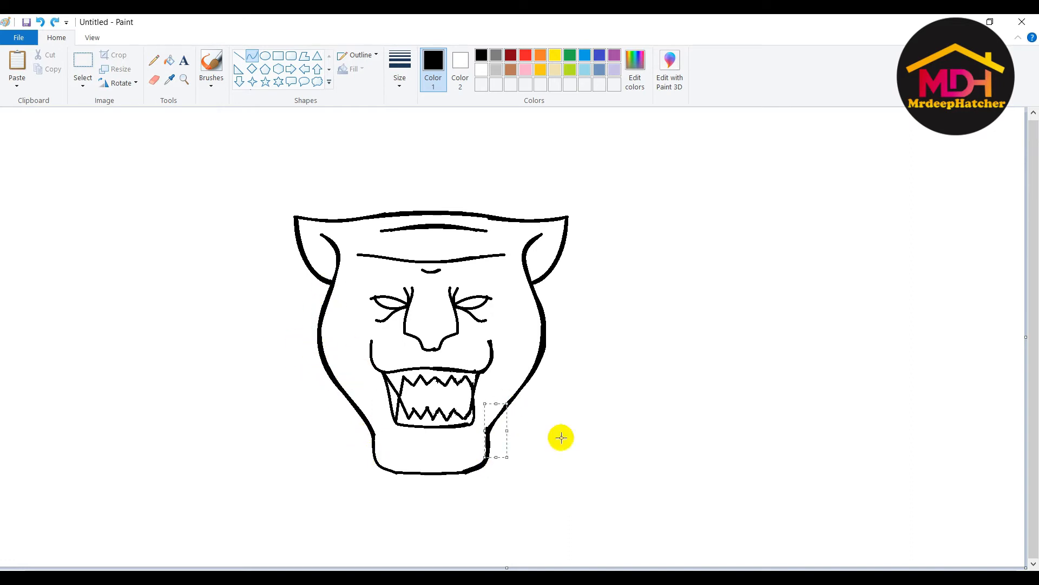
{"action": "left_click", "coordinate": [561, 437]}
{"action": "mouse_move", "coordinate": [373, 436]}
{"action": "left_mouse_down"}
{"action": "mouse_move", "coordinate": [394, 472]}
{"action": "mouse_move", "coordinate": [375, 463]}
{"action": "mouse_move", "coordinate": [477, 467]}
{"action": "left_mouse_up"}
{"action": "key", "text": "ctrl+z"}
{"action": "left_click", "coordinate": [332, 460]}
{"action": "key", "text": "ctrl+z"}
{"action": "left_click_drag", "start_coordinate": [425, 468], "coordinate": [423, 477]}
{"action": "left_click", "coordinate": [581, 465]}
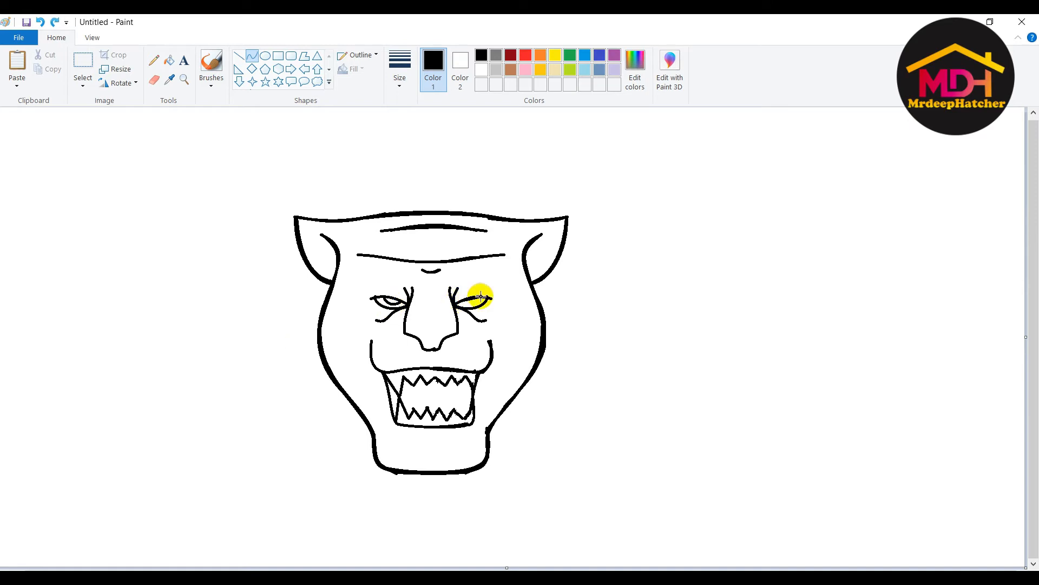
- Thicken the lower brow wrinkle and bow out both sides of the nose
{"action": "left_click_drag", "start_coordinate": [358, 254], "coordinate": [505, 255]}
{"action": "left_click_drag", "start_coordinate": [437, 258], "coordinate": [420, 338]}
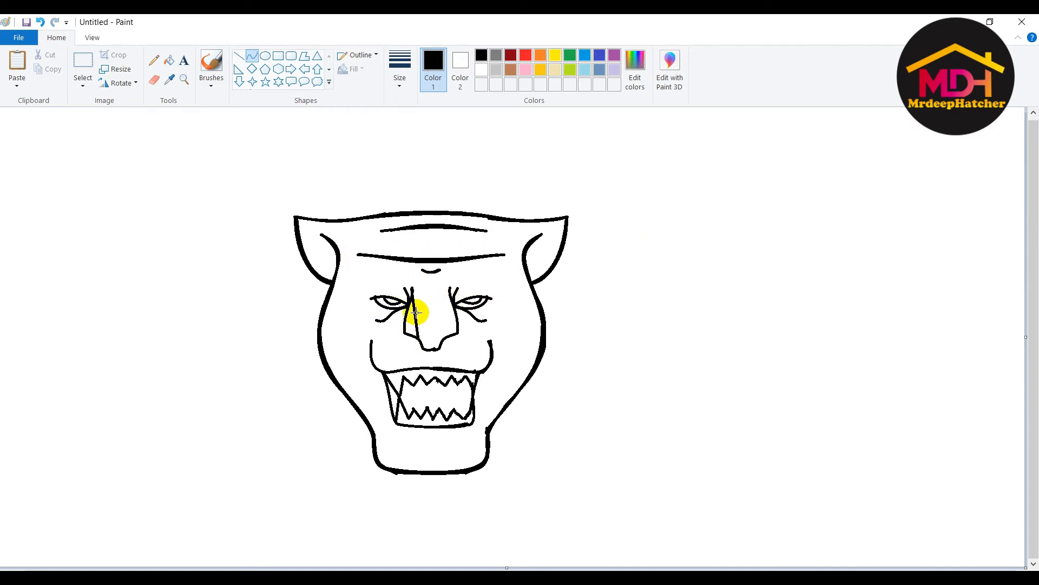
{"action": "left_click_drag", "start_coordinate": [412, 288], "coordinate": [415, 320]}
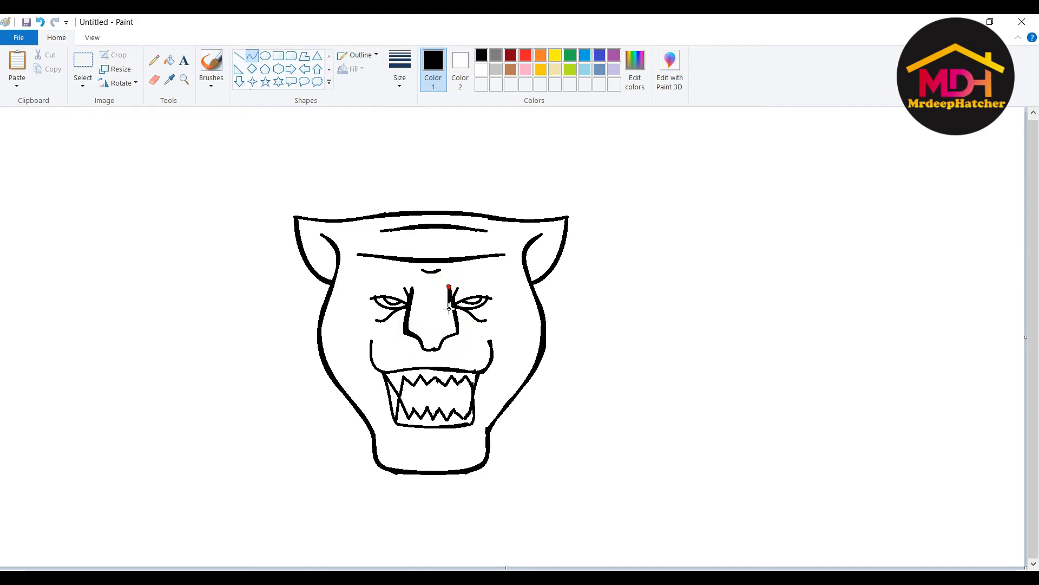
{"action": "left_click_drag", "start_coordinate": [450, 293], "coordinate": [442, 338]}
{"action": "left_click_drag", "start_coordinate": [448, 289], "coordinate": [459, 331]}
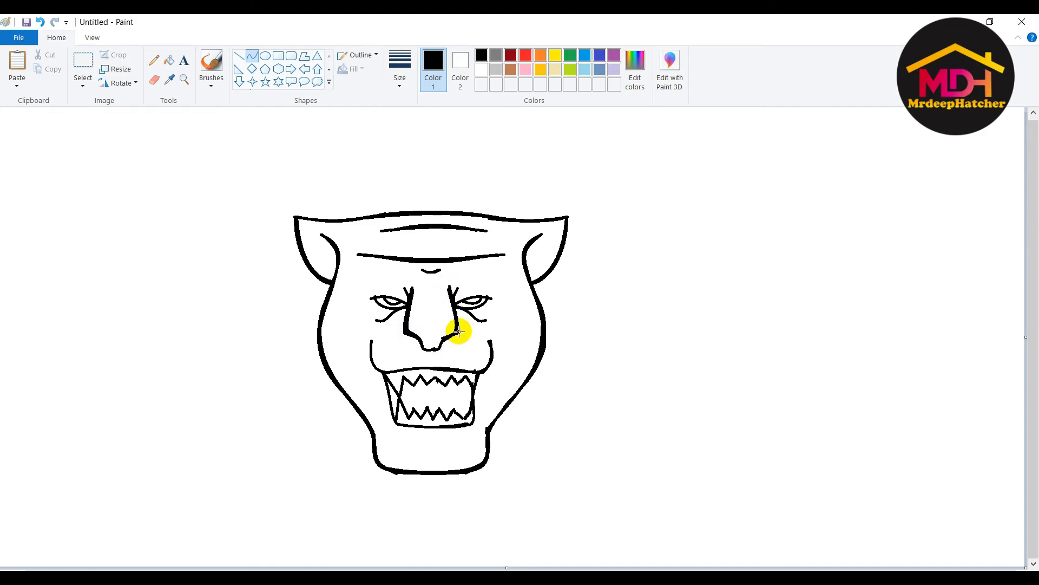
{"action": "left_click_drag", "start_coordinate": [548, 334], "coordinate": [429, 347]}
- Draw curved cheek lines beside the left and right sides of the mouth
{"action": "left_click_drag", "start_coordinate": [364, 415], "coordinate": [382, 395]}
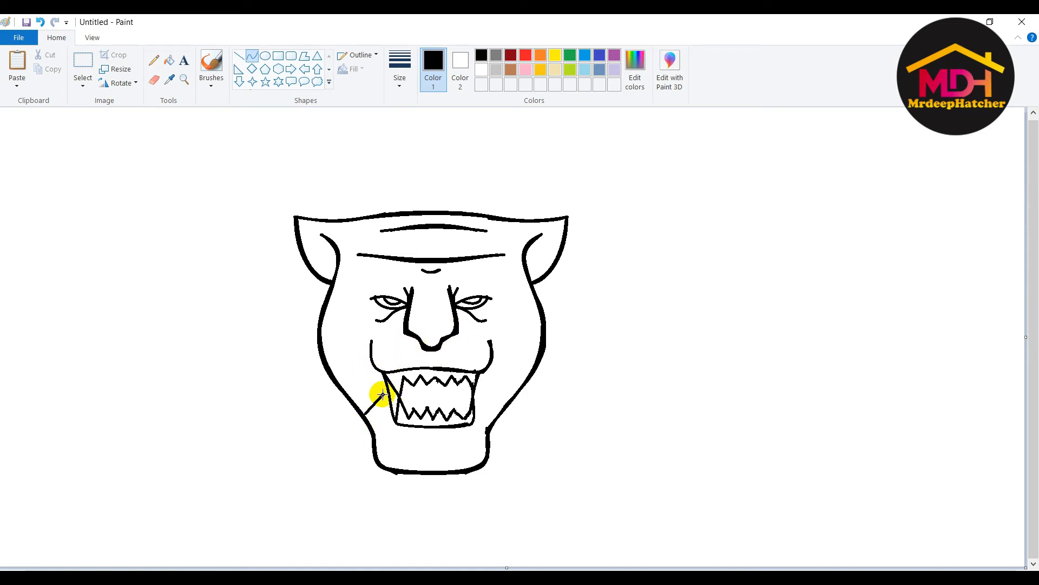
{"action": "mouse_move", "coordinate": [476, 395]}
{"action": "left_mouse_down"}
{"action": "mouse_move", "coordinate": [501, 411]}
{"action": "mouse_move", "coordinate": [493, 419]}
{"action": "left_mouse_up"}
{"action": "left_click", "coordinate": [484, 403]}
{"action": "left_click", "coordinate": [454, 406]}
{"action": "left_click", "coordinate": [488, 416]}
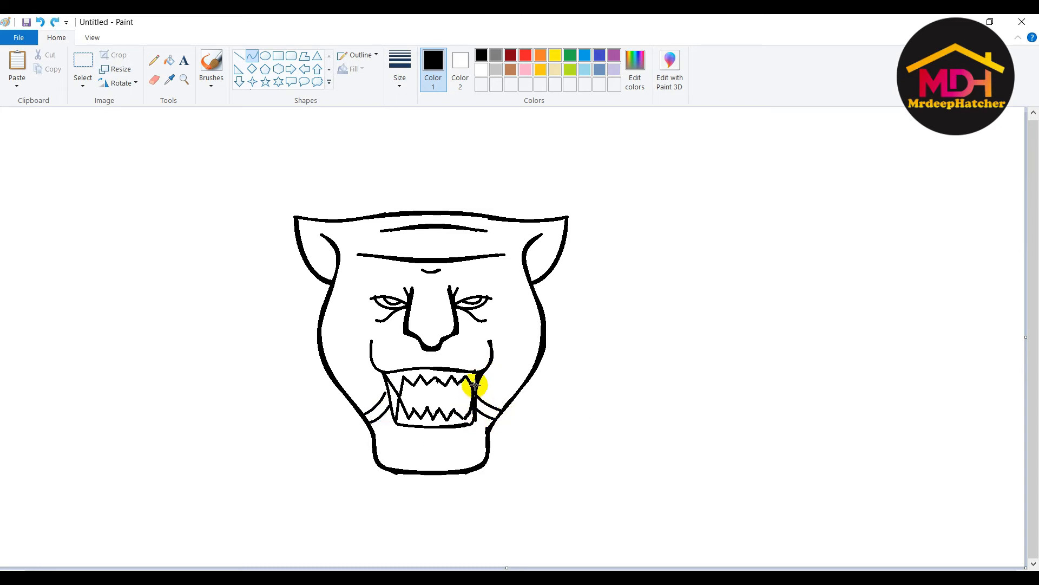
- Outline the mouth's left wedge with curves and fill it black
{"action": "left_click_drag", "start_coordinate": [382, 372], "coordinate": [395, 422]}
{"action": "left_click", "coordinate": [387, 398]}
{"action": "left_click", "coordinate": [423, 393]}
{"action": "left_click_drag", "start_coordinate": [382, 371], "coordinate": [395, 422]}
{"action": "left_click", "coordinate": [411, 386]}
{"action": "left_click", "coordinate": [169, 60]}
{"action": "left_click", "coordinate": [393, 402]}
- Draw a line under the top teeth across the mouth
{"action": "left_click", "coordinate": [252, 56]}
{"action": "left_click_drag", "start_coordinate": [487, 371], "coordinate": [475, 424]}
{"action": "left_click", "coordinate": [476, 392]}
{"action": "key", "text": "ctrl+z"}
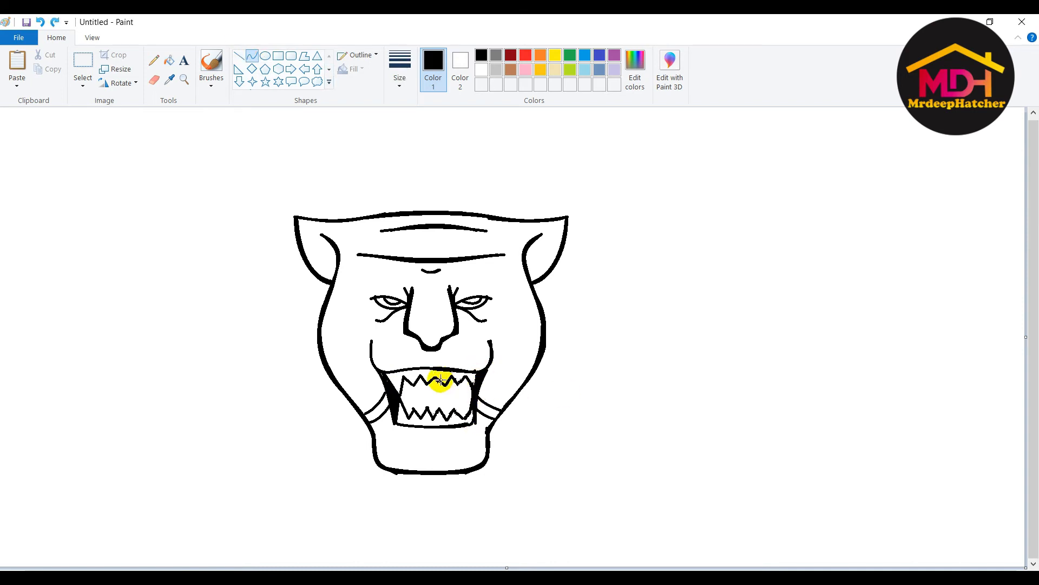
{"action": "left_click_drag", "start_coordinate": [412, 385], "coordinate": [470, 386]}
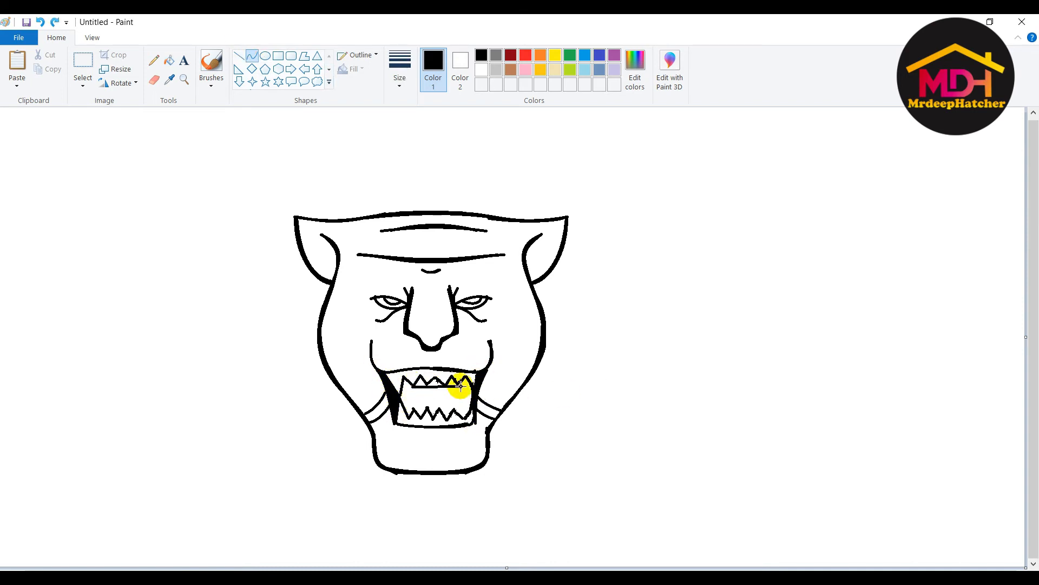
- Fill the four gaps between the panther's upper teeth with black
{"action": "left_click", "coordinate": [169, 61]}
{"action": "left_click", "coordinate": [406, 383]}
{"action": "left_click", "coordinate": [420, 382]}
{"action": "left_click", "coordinate": [435, 382]}
{"action": "left_click", "coordinate": [452, 382]}
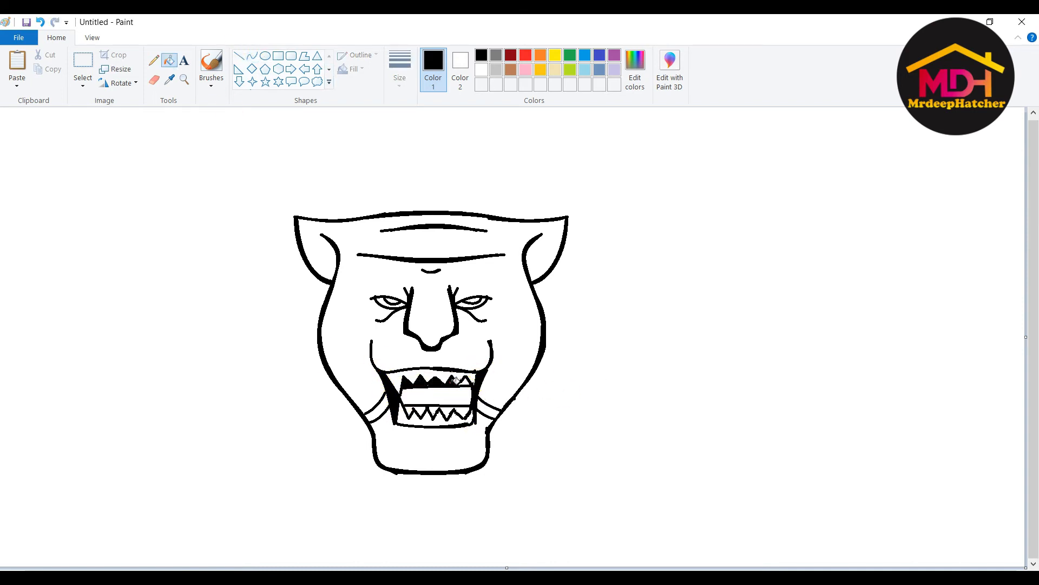
- Fill the strips left and right of the inner mouth black, closing the right side with a line
{"action": "left_click", "coordinate": [252, 56]}
{"action": "left_click", "coordinate": [170, 61]}
{"action": "left_click", "coordinate": [409, 396]}
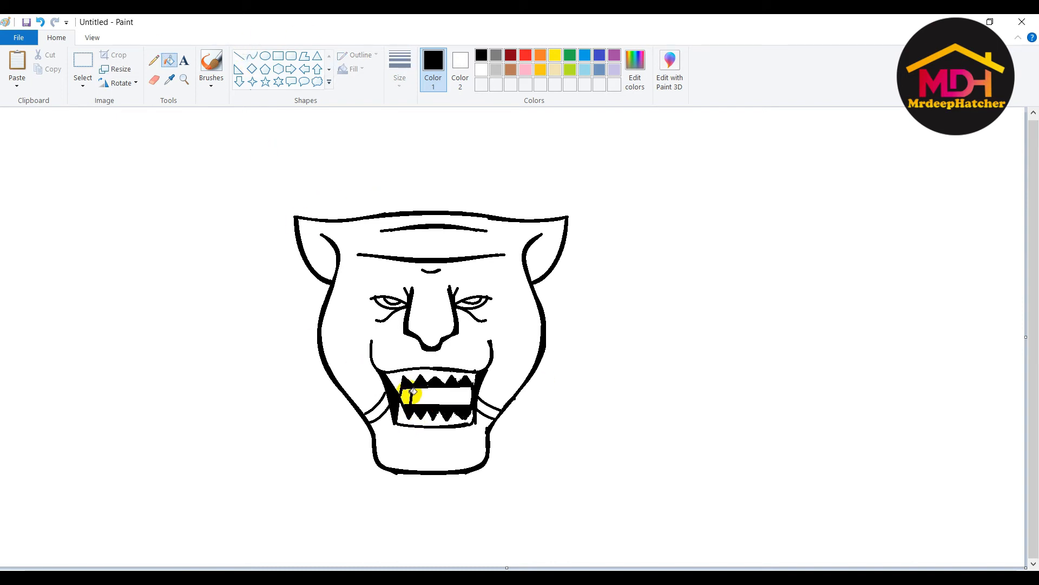
{"action": "left_click", "coordinate": [253, 56]}
{"action": "left_click_drag", "start_coordinate": [460, 388], "coordinate": [468, 405]}
{"action": "left_click", "coordinate": [170, 61]}
{"action": "left_click", "coordinate": [467, 394]}
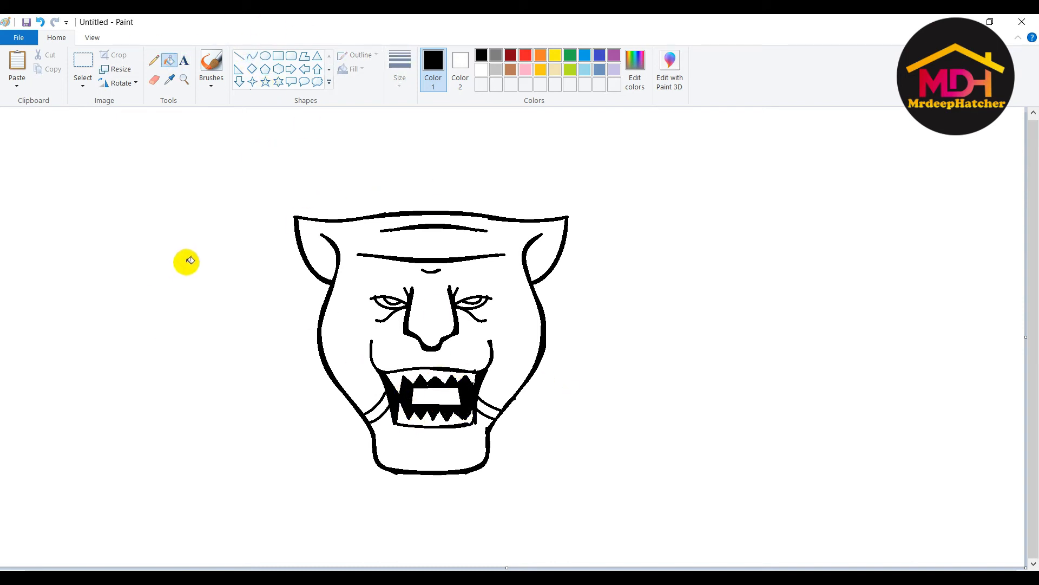
{"action": "left_click", "coordinate": [246, 60]}
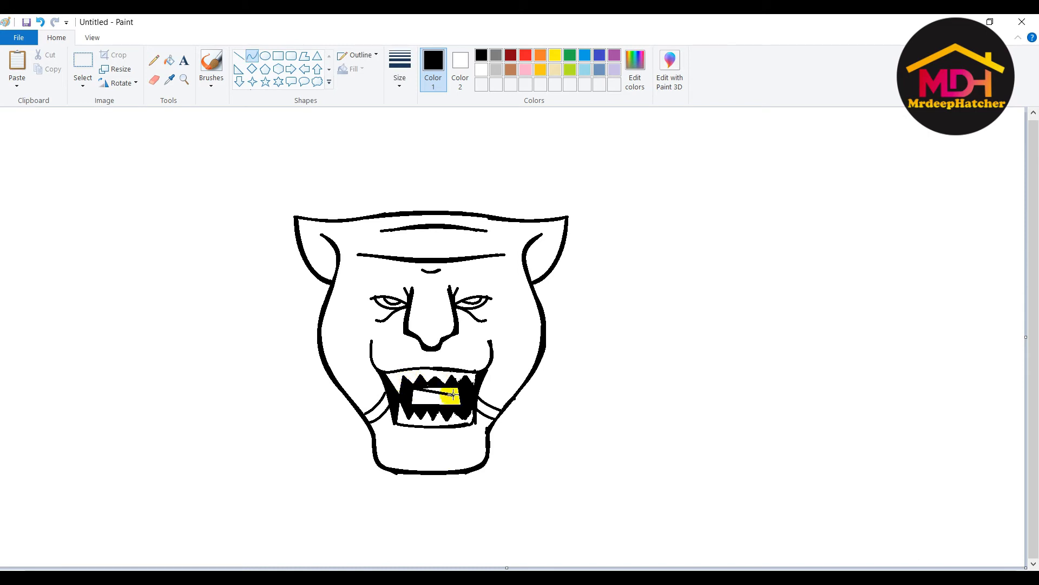
- Whiten the black strip and the small dash inside the mouth
{"action": "left_click", "coordinate": [481, 69]}
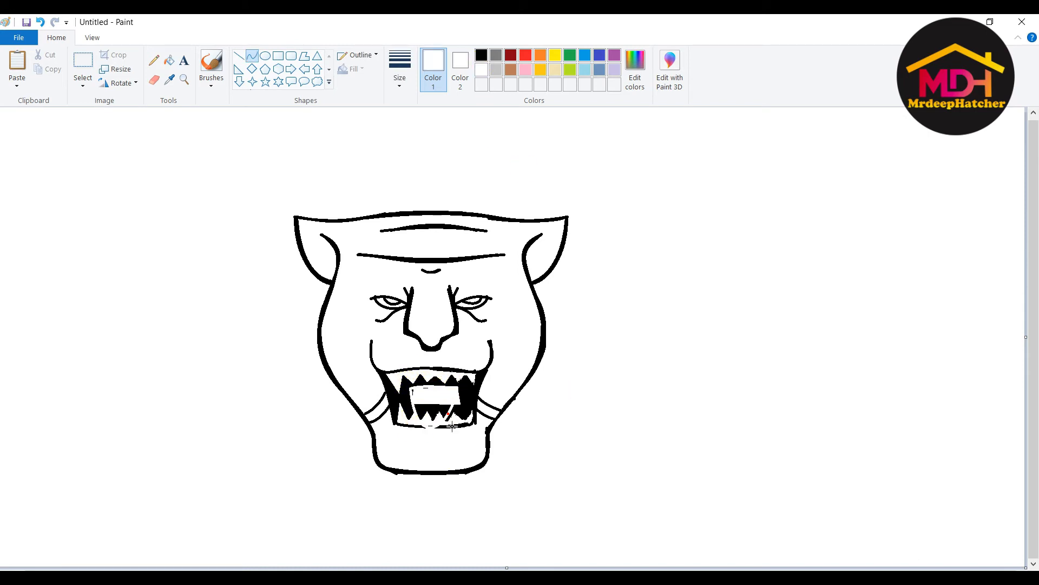
{"action": "left_click_drag", "start_coordinate": [477, 384], "coordinate": [419, 397]}
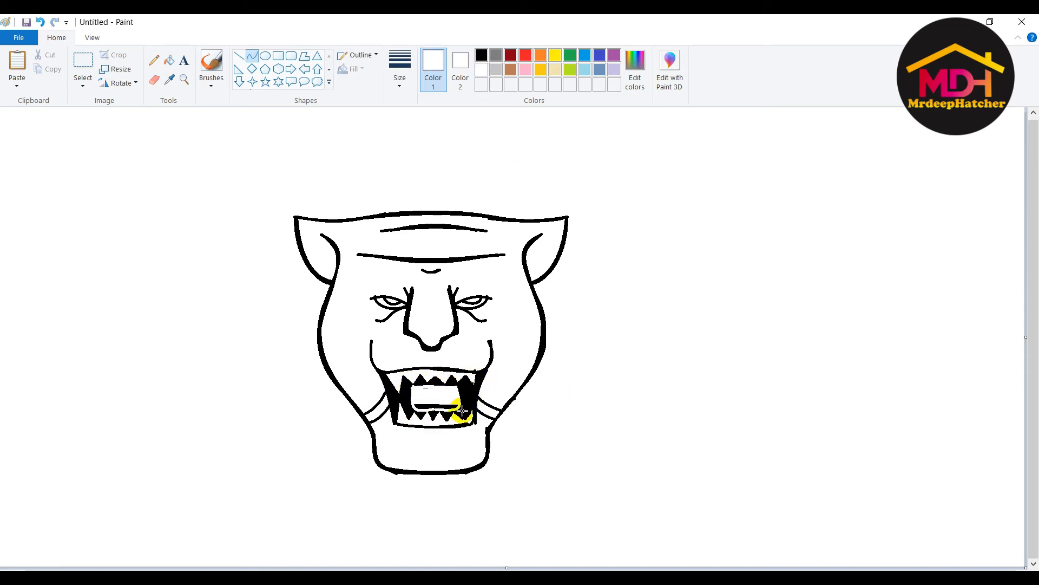
{"action": "key", "text": "ctrl+z"}
{"action": "left_click", "coordinate": [171, 67]}
{"action": "left_click", "coordinate": [430, 406]}
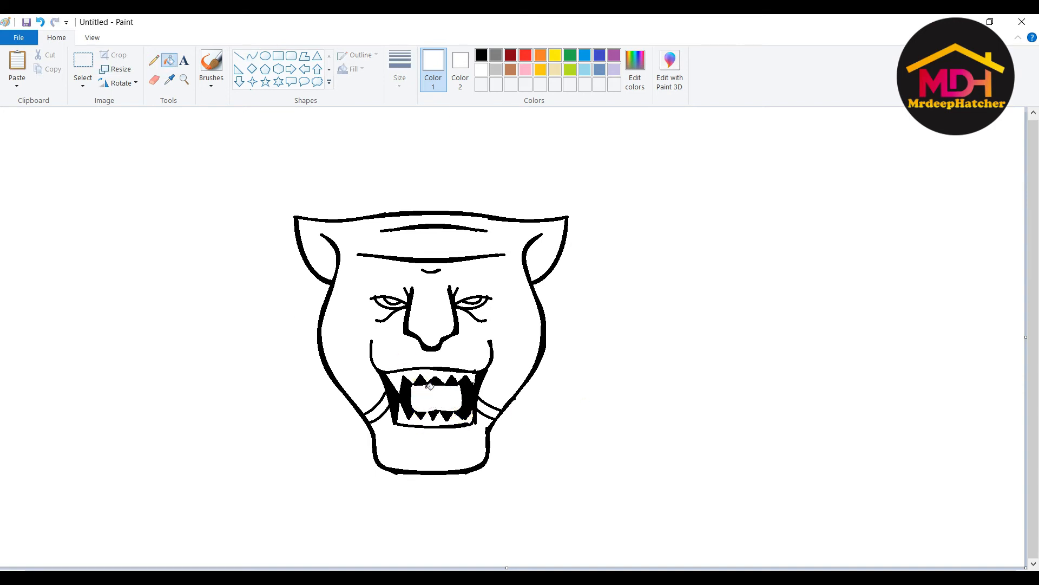
{"action": "left_click", "coordinate": [426, 388]}
- Round off the mouth curve, fill the V shape black, and extend the upper eyelid outward
{"action": "left_click", "coordinate": [252, 61]}
{"action": "left_click", "coordinate": [438, 397]}
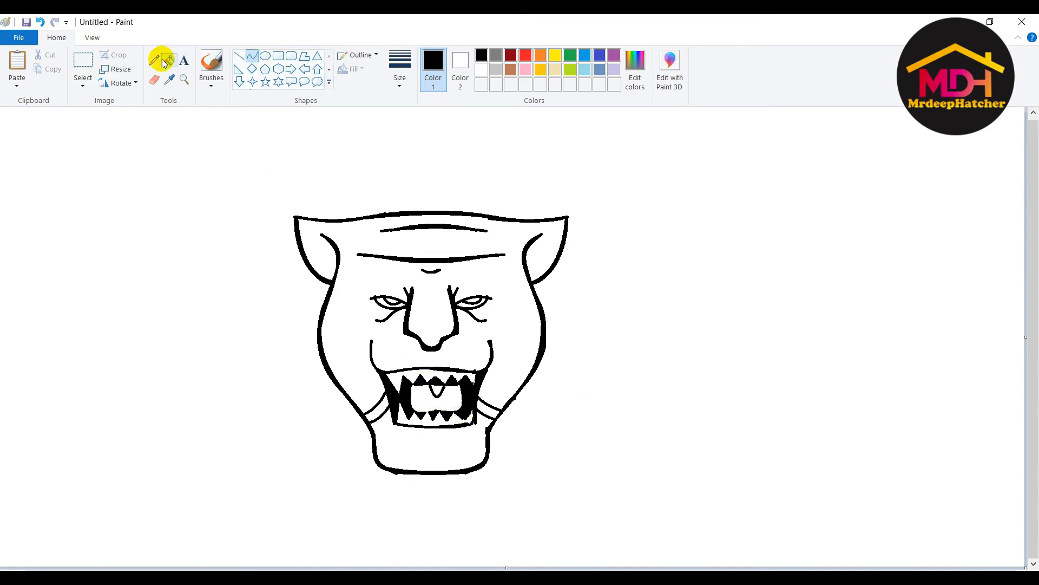
{"action": "left_click", "coordinate": [166, 59]}
{"action": "left_click", "coordinate": [437, 389]}
{"action": "left_click", "coordinate": [249, 58]}
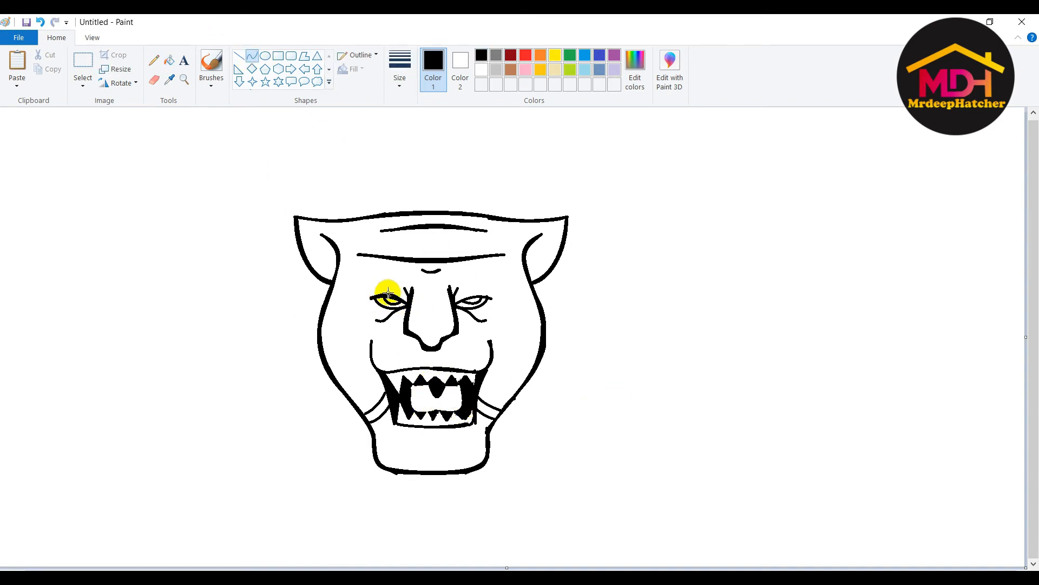
{"action": "left_click_drag", "start_coordinate": [366, 295], "coordinate": [394, 294]}
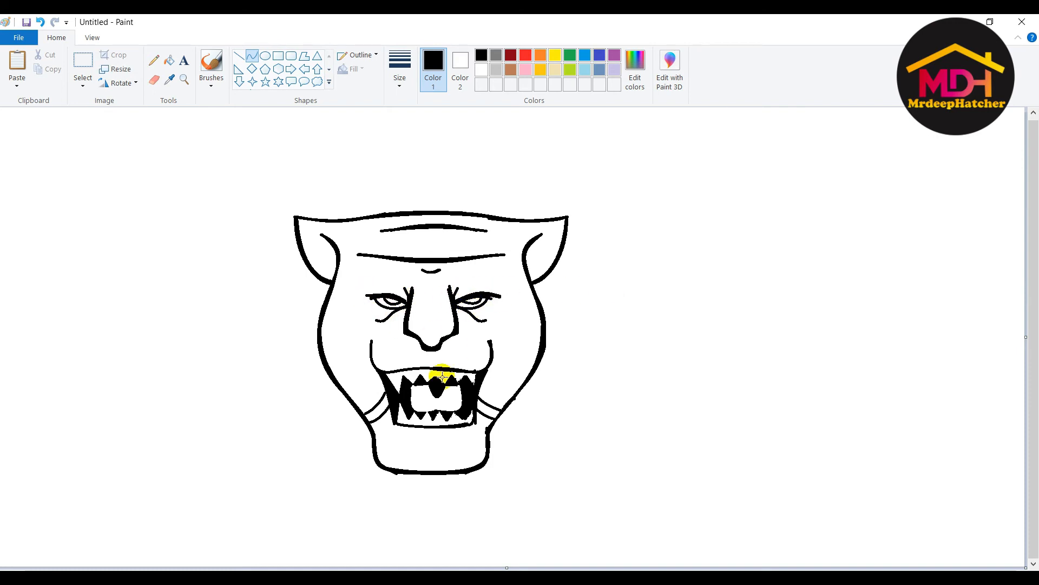
{"action": "left_click", "coordinate": [83, 63]}
- Move the face up and right, then draw a large circle around it
{"action": "left_click_drag", "start_coordinate": [244, 163], "coordinate": [679, 541]}
{"action": "left_click_drag", "start_coordinate": [541, 433], "coordinate": [578, 410]}
{"action": "left_click", "coordinate": [265, 55]}
{"action": "mouse_move", "coordinate": [229, 116]}
{"action": "left_mouse_down"}
{"action": "mouse_move", "coordinate": [713, 552]}
{"action": "mouse_move", "coordinate": [696, 532]}
{"action": "left_mouse_up"}
{"action": "key", "text": "ctrl+z"}
{"action": "mouse_move", "coordinate": [246, 123]}
{"action": "left_mouse_down"}
{"action": "mouse_move", "coordinate": [717, 476]}
{"action": "mouse_move", "coordinate": [704, 571]}
{"action": "left_mouse_up"}
{"action": "left_click_drag", "start_coordinate": [402, 274], "coordinate": [414, 260]}
{"action": "left_click_drag", "start_coordinate": [534, 272], "coordinate": [512, 274]}
- Enlarge the outer circle, then shrink the panther face and centre it inside
{"action": "left_click_drag", "start_coordinate": [689, 112], "coordinate": [704, 108]}
{"action": "left_click", "coordinate": [83, 62]}
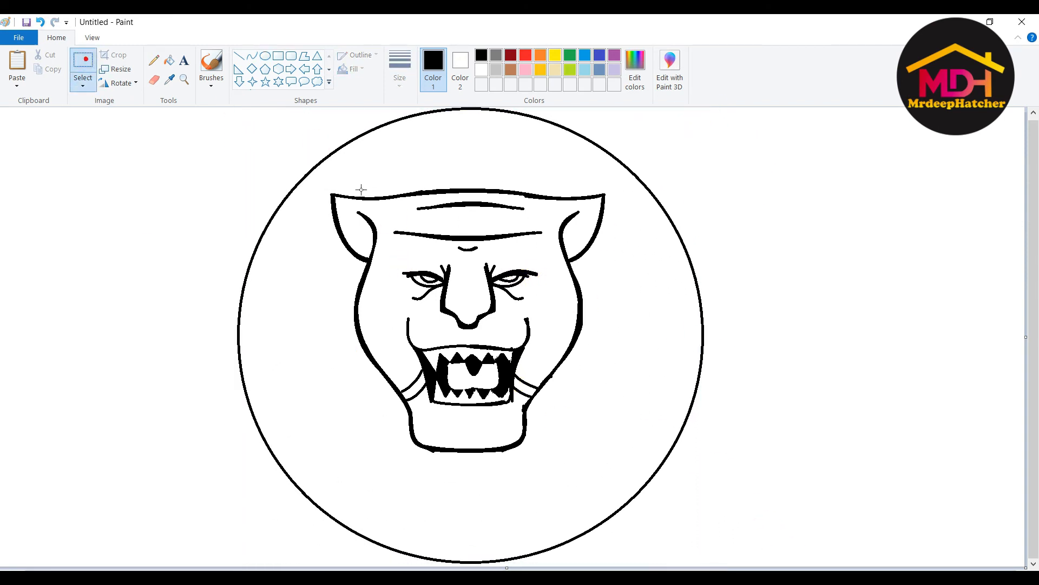
{"action": "left_click_drag", "start_coordinate": [325, 170], "coordinate": [612, 469]}
{"action": "left_click_drag", "start_coordinate": [613, 169], "coordinate": [593, 204]}
{"action": "left_click_drag", "start_coordinate": [494, 283], "coordinate": [511, 286]}
{"action": "left_click_drag", "start_coordinate": [610, 206], "coordinate": [607, 216]}
{"action": "left_click_drag", "start_coordinate": [471, 320], "coordinate": [476, 319]}
{"action": "left_click", "coordinate": [327, 260]}
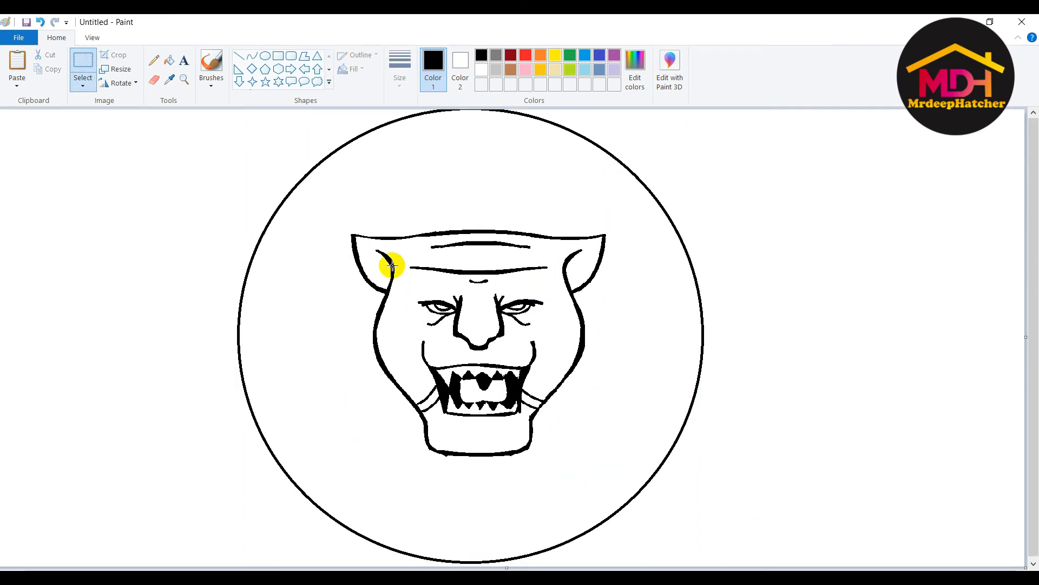
- Draw two close concentric circles around the face as a double inner ring
{"action": "left_click", "coordinate": [265, 55]}
{"action": "left_click_drag", "start_coordinate": [297, 189], "coordinate": [648, 539]}
{"action": "left_click_drag", "start_coordinate": [472, 189], "coordinate": [475, 159]}
{"action": "left_click_drag", "start_coordinate": [473, 539], "coordinate": [478, 507]}
{"action": "mouse_move", "coordinate": [310, 181]}
{"action": "left_mouse_down"}
{"action": "mouse_move", "coordinate": [566, 404]}
{"action": "mouse_move", "coordinate": [663, 534]}
{"action": "left_mouse_up"}
{"action": "left_click_drag", "start_coordinate": [531, 408], "coordinate": [524, 390]}
{"action": "left_click_drag", "start_coordinate": [656, 515], "coordinate": [648, 504]}
{"action": "left_click_drag", "start_coordinate": [304, 340], "coordinate": [301, 340]}
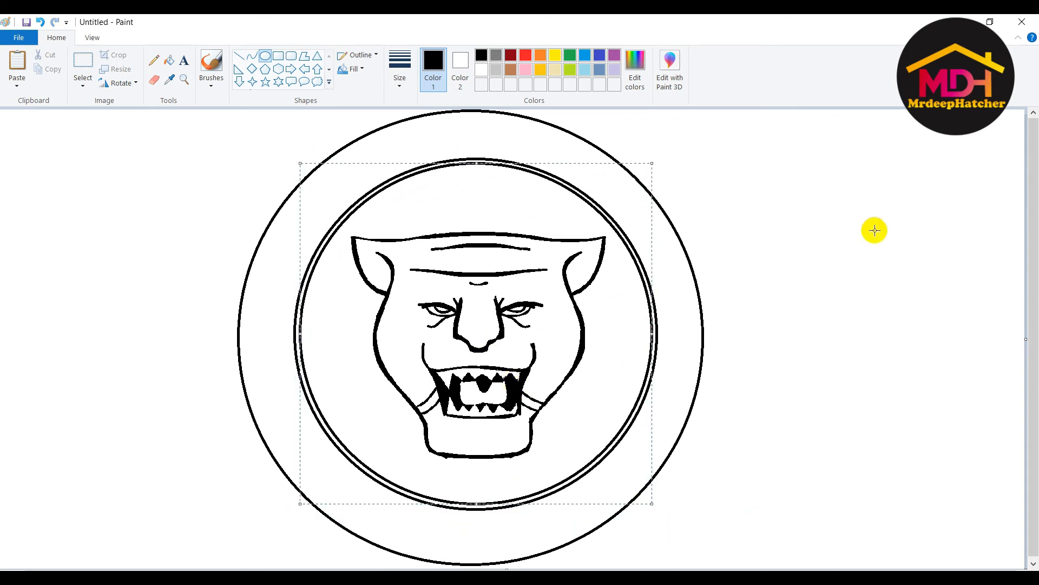
- Try slanted and whisker lines left of the face, then undo them all
{"action": "left_click", "coordinate": [238, 56]}
{"action": "left_click_drag", "start_coordinate": [313, 270], "coordinate": [381, 306]}
{"action": "mouse_move", "coordinate": [375, 321]}
{"action": "left_mouse_down"}
{"action": "mouse_move", "coordinate": [306, 290]}
{"action": "mouse_move", "coordinate": [375, 322]}
{"action": "left_mouse_up"}
{"action": "key", "text": "ctrl+z"}
{"action": "key", "text": "ctrl+z"}
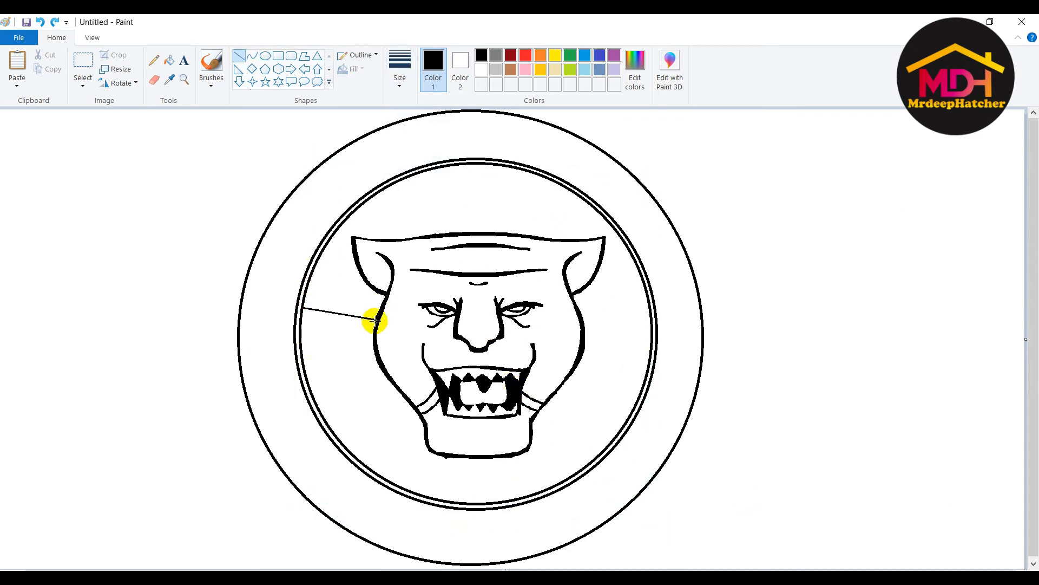
{"action": "left_click_drag", "start_coordinate": [299, 322], "coordinate": [375, 327]}
{"action": "left_click_drag", "start_coordinate": [304, 358], "coordinate": [372, 343]}
{"action": "left_click_drag", "start_coordinate": [301, 336], "coordinate": [371, 340]}
{"action": "key", "text": "ctrl+z"}
{"action": "key", "text": "ctrl+z"}
{"action": "key", "text": "ctrl+z"}
{"action": "key", "text": "ctrl+z"}
{"action": "key", "text": "ctrl+z"}
{"action": "key", "text": "ctrl+z"}
{"action": "left_click", "coordinate": [184, 61]}
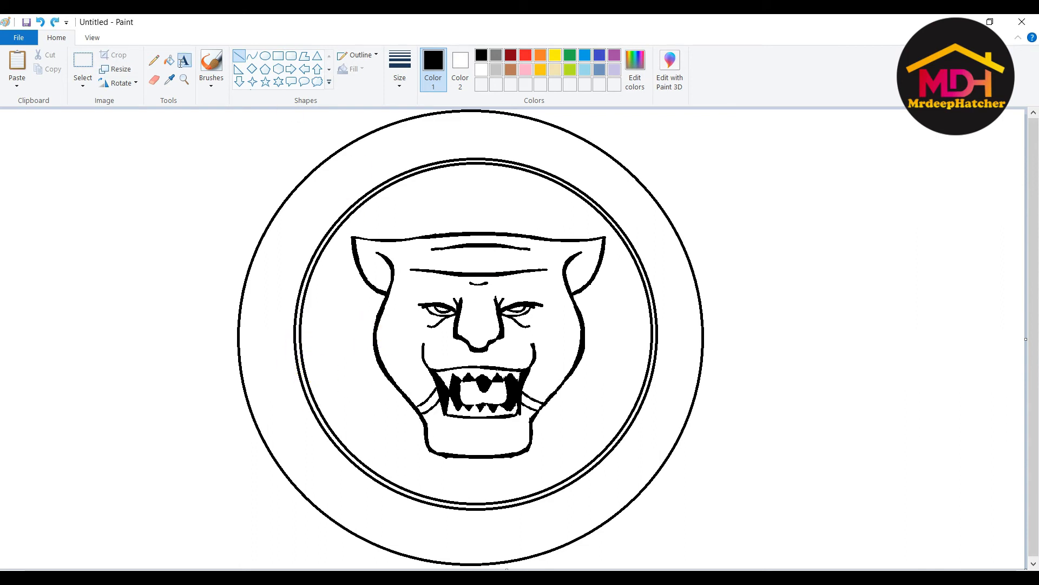
- Letter a capital J on the left side of the outer ring
{"action": "left_click", "coordinate": [136, 321]}
{"action": "type", "text": "J"}
{"action": "left_click_drag", "start_coordinate": [689, 321], "coordinate": [244, 306]}
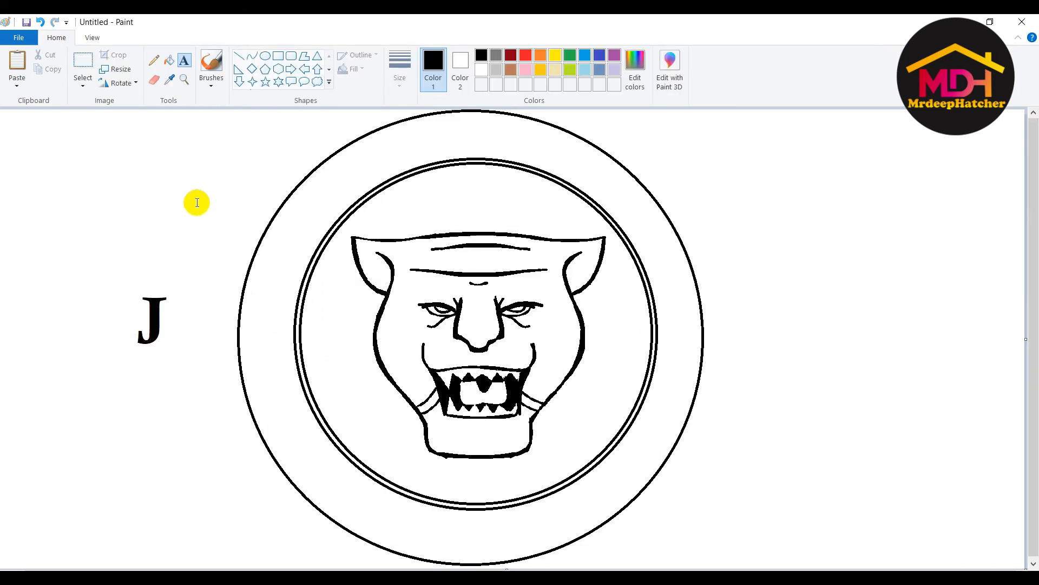
{"action": "key", "text": "ctrl+z"}
{"action": "left_click", "coordinate": [133, 323]}
{"action": "type", "text": "j"}
{"action": "key", "text": "BackSpace"}
{"action": "type", "text": "J"}
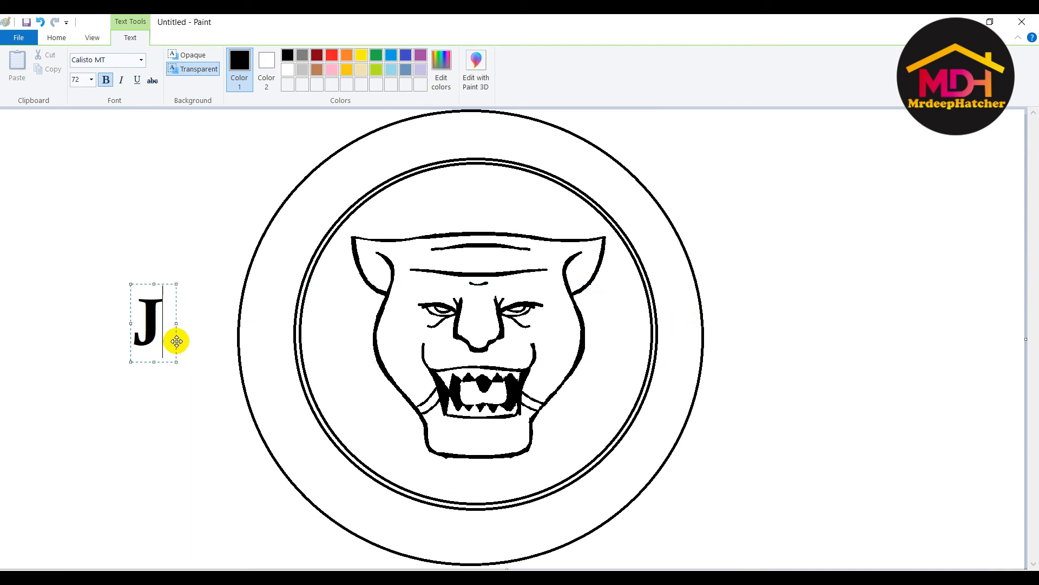
{"action": "left_click_drag", "start_coordinate": [164, 283], "coordinate": [309, 209]}
- Place a capital A next to the J on the ring
{"action": "left_click", "coordinate": [350, 170]}
{"action": "left_click", "coordinate": [351, 169]}
{"action": "type", "text": "A"}
{"action": "left_click_drag", "start_coordinate": [483, 130], "coordinate": [449, 138]}
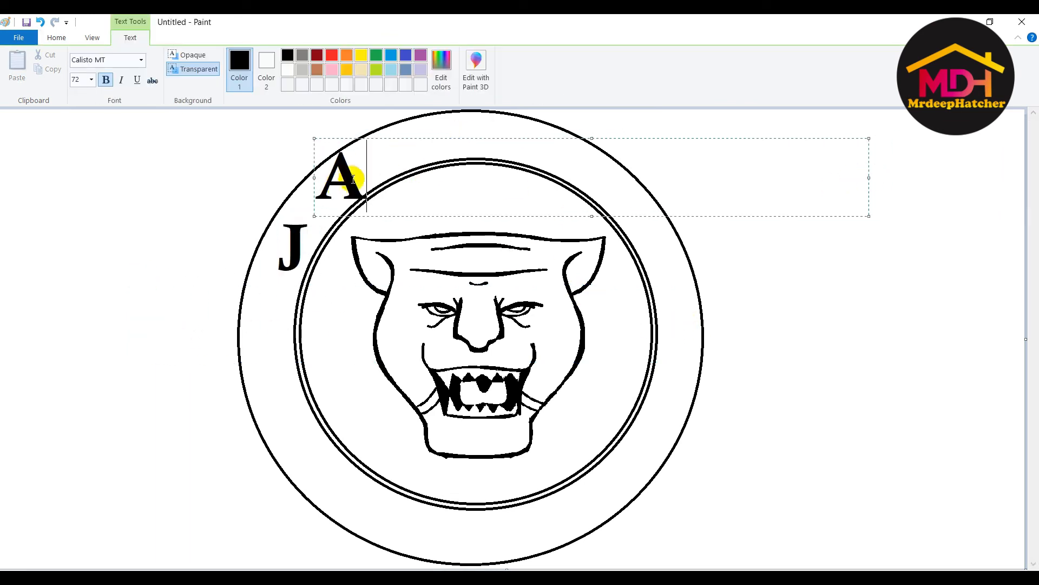
{"action": "left_click_drag", "start_coordinate": [381, 139], "coordinate": [374, 143]}
{"action": "left_click", "coordinate": [891, 183]}
- Place a capital G along the ring after the A
{"action": "left_click", "coordinate": [400, 148]}
{"action": "type", "text": "G"}
{"action": "mouse_move", "coordinate": [646, 109]}
{"action": "left_mouse_down"}
{"action": "mouse_move", "coordinate": [626, 106]}
{"action": "mouse_move", "coordinate": [654, 112]}
{"action": "left_mouse_up"}
{"action": "left_click_drag", "start_coordinate": [819, 150], "coordinate": [472, 145]}
{"action": "left_click_drag", "start_coordinate": [450, 112], "coordinate": [448, 107]}
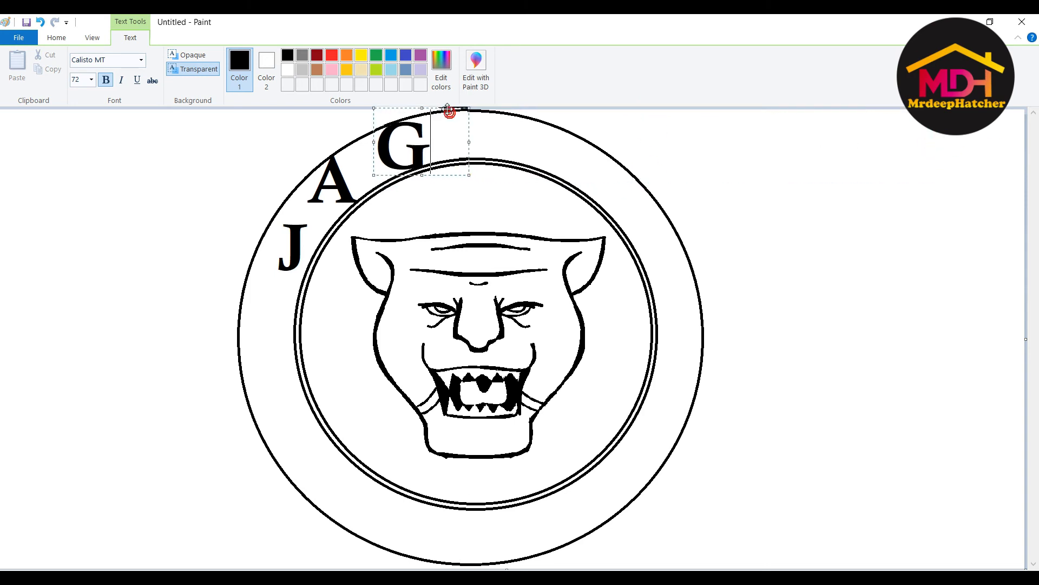
- Try placing a capital U at the ring's top, then undo it
{"action": "left_click", "coordinate": [501, 146]}
{"action": "left_click", "coordinate": [502, 146]}
{"action": "type", "text": "U"}
{"action": "left_click_drag", "start_coordinate": [1026, 146], "coordinate": [589, 147]}
{"action": "left_click_drag", "start_coordinate": [544, 182], "coordinate": [543, 161]}
{"action": "left_click_drag", "start_coordinate": [543, 108], "coordinate": [529, 108]}
{"action": "left_click", "coordinate": [740, 229]}
{"action": "key", "text": "ctrl+z"}
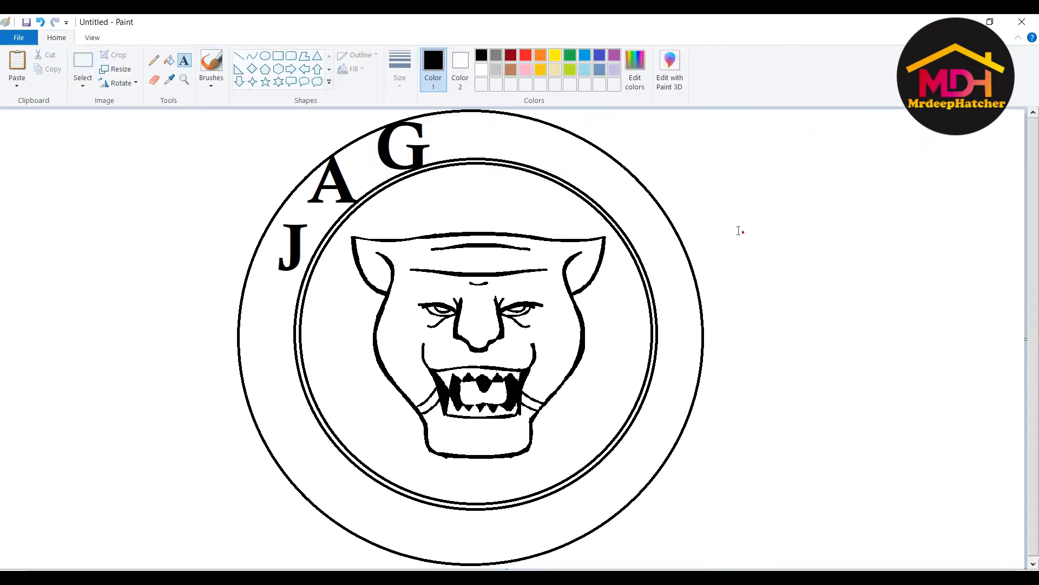
- Shift the whole emblem slightly right and down, then re-letter the U at the top
{"action": "left_click", "coordinate": [82, 60]}
{"action": "mouse_move", "coordinate": [182, 110]}
{"action": "left_mouse_down"}
{"action": "mouse_move", "coordinate": [740, 430]}
{"action": "mouse_move", "coordinate": [763, 566]}
{"action": "left_mouse_up"}
{"action": "left_click_drag", "start_coordinate": [552, 319], "coordinate": [559, 321]}
{"action": "left_click", "coordinate": [184, 60]}
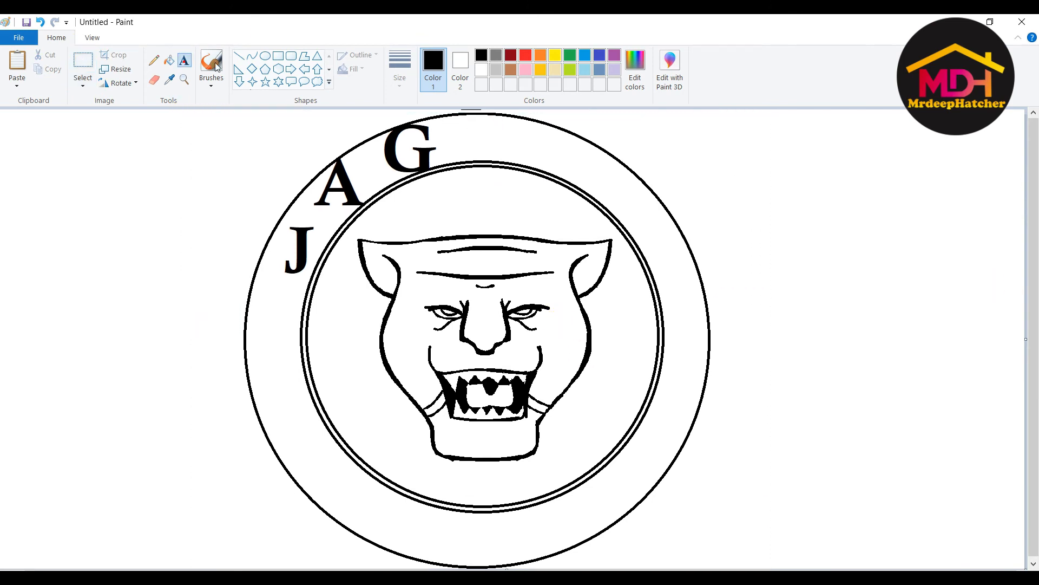
{"action": "left_click", "coordinate": [502, 146]}
{"action": "type", "text": "U"}
{"action": "left_click_drag", "start_coordinate": [1026, 147], "coordinate": [583, 148]}
{"action": "left_click_drag", "start_coordinate": [559, 108], "coordinate": [520, 108]}
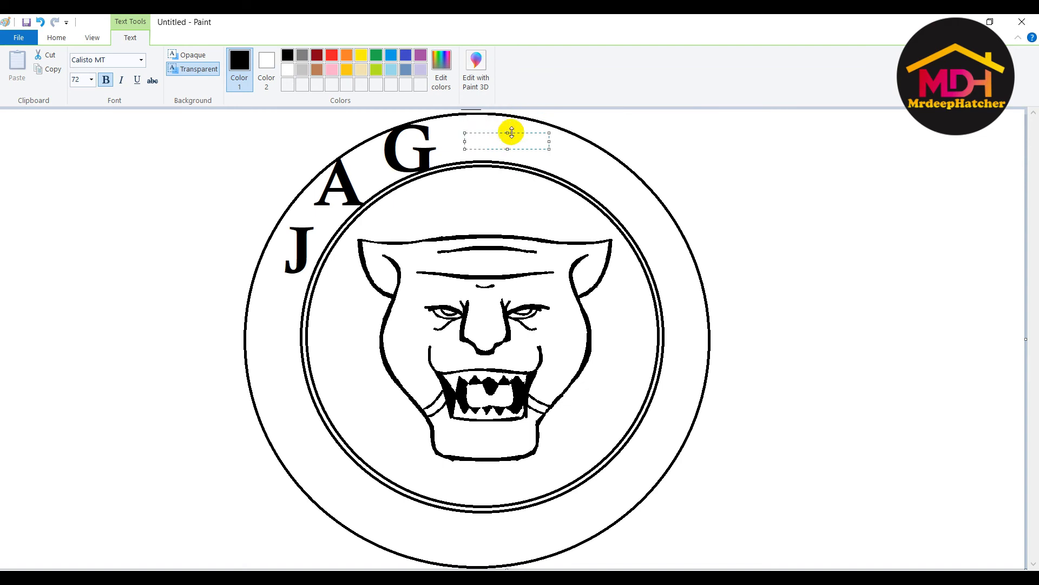
{"action": "left_click", "coordinate": [859, 259]}
- Extend the canvas at the bottom and move the whole emblem right and down
{"action": "left_click", "coordinate": [83, 61]}
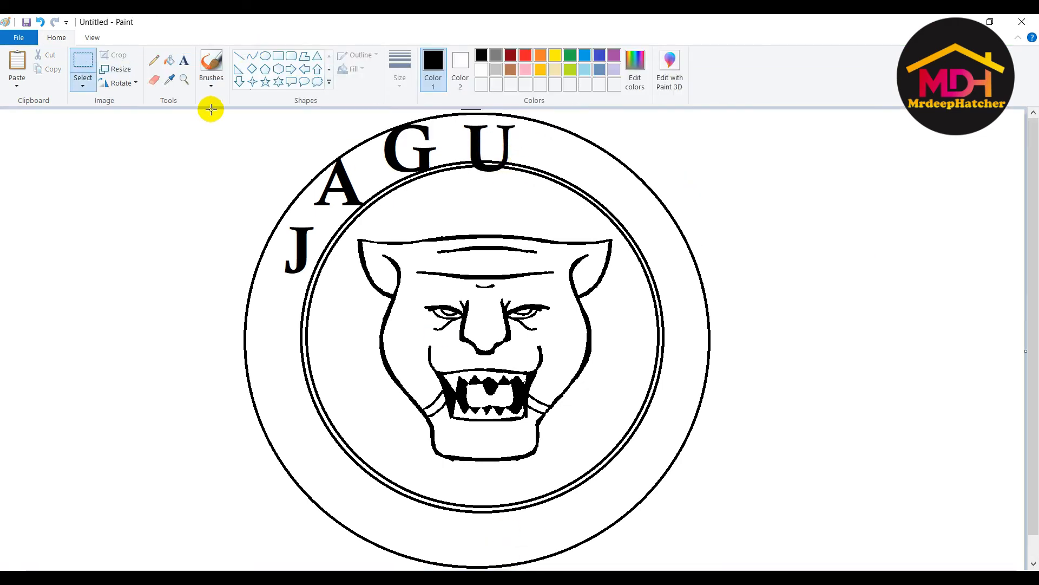
{"action": "left_click_drag", "start_coordinate": [209, 106], "coordinate": [804, 550]}
{"action": "scroll", "coordinate": [736, 471], "scroll_direction": "up", "scroll_amount": 1}
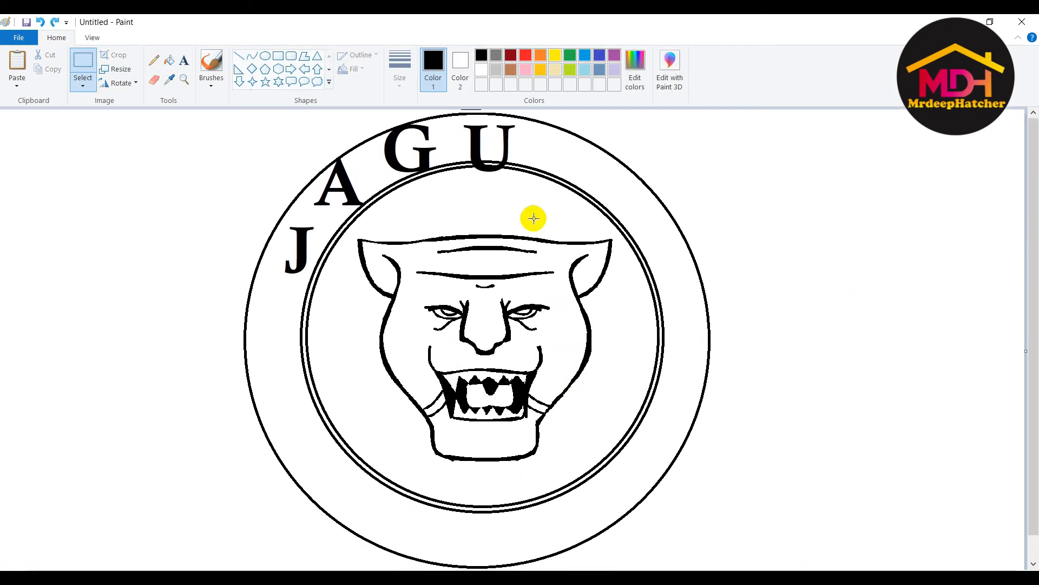
{"action": "key", "text": "ctrl+z"}
{"action": "left_click_drag", "start_coordinate": [507, 568], "coordinate": [510, 584]}
{"action": "left_click_drag", "start_coordinate": [207, 111], "coordinate": [794, 545]}
{"action": "left_click_drag", "start_coordinate": [622, 368], "coordinate": [632, 398]}
{"action": "scroll", "coordinate": [758, 346], "scroll_direction": "up", "scroll_amount": 1}
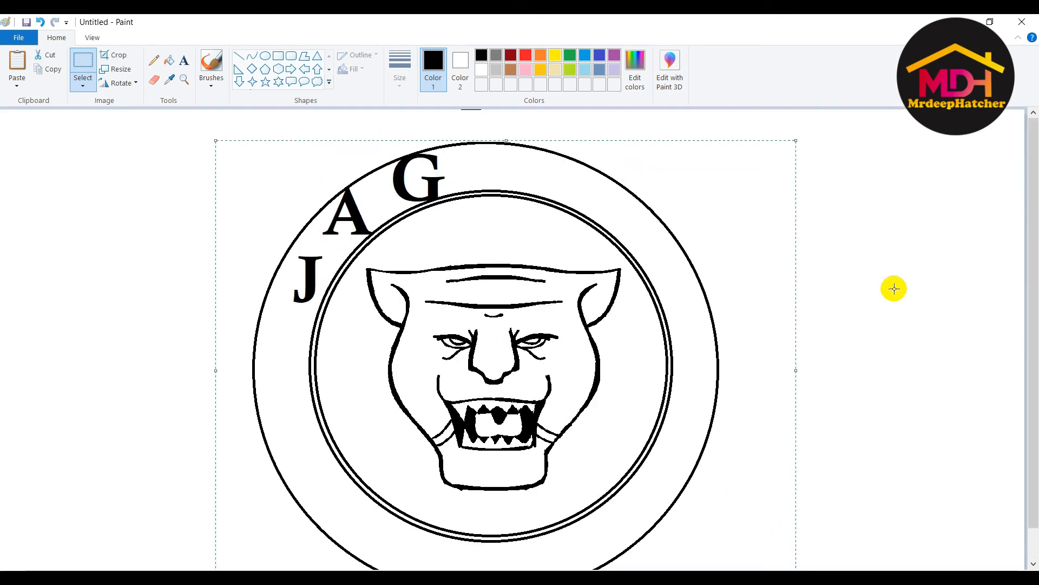
{"action": "left_click", "coordinate": [893, 288]}
- Add the letters U, A and R around the ring to complete JAGUAR
{"action": "left_click", "coordinate": [184, 61]}
{"action": "left_click", "coordinate": [492, 163]}
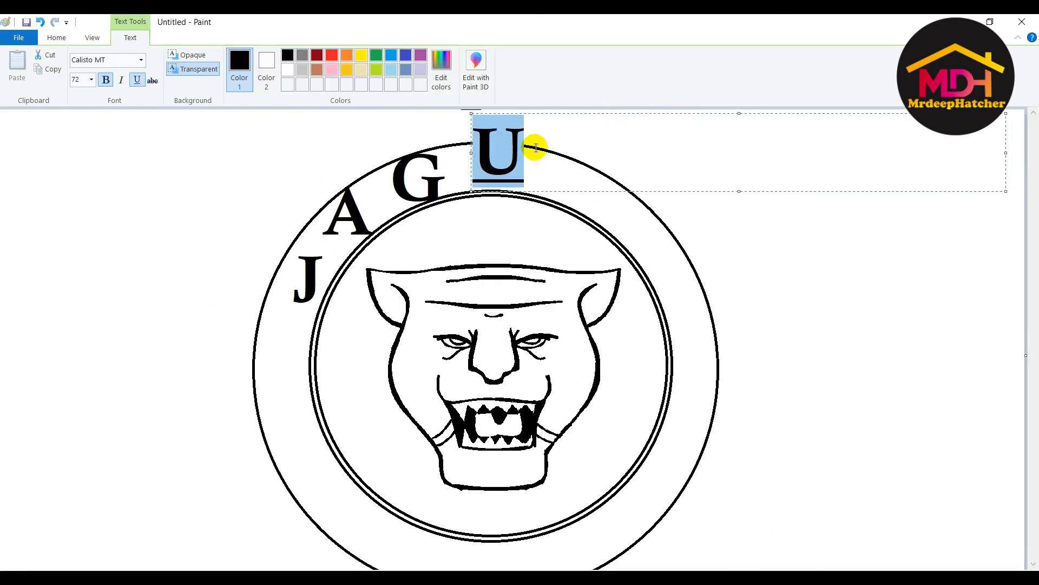
{"action": "left_click", "coordinate": [579, 153]}
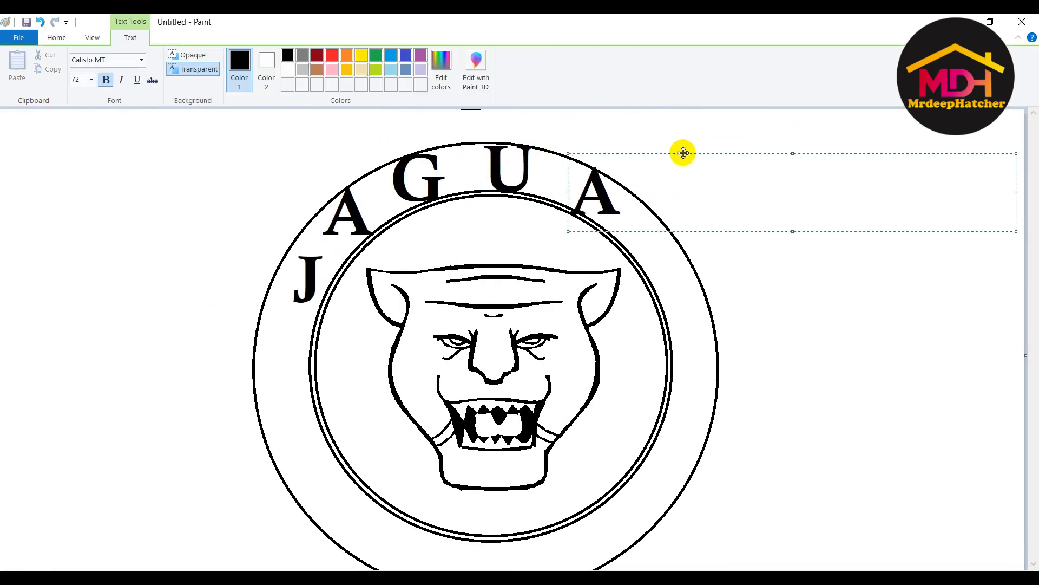
{"action": "left_click", "coordinate": [612, 247]}
{"action": "key", "text": "ctrl+z"}
{"action": "left_click", "coordinate": [576, 138]}
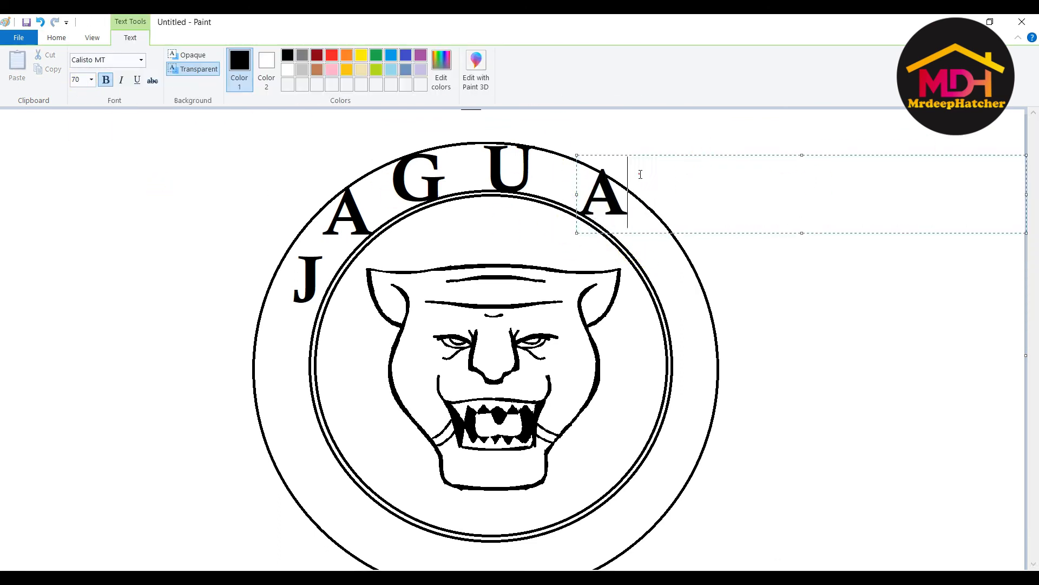
{"action": "left_click", "coordinate": [545, 195]}
{"action": "key", "text": "ctrl+z"}
{"action": "left_click", "coordinate": [573, 157]}
{"action": "type", "text": "A"}
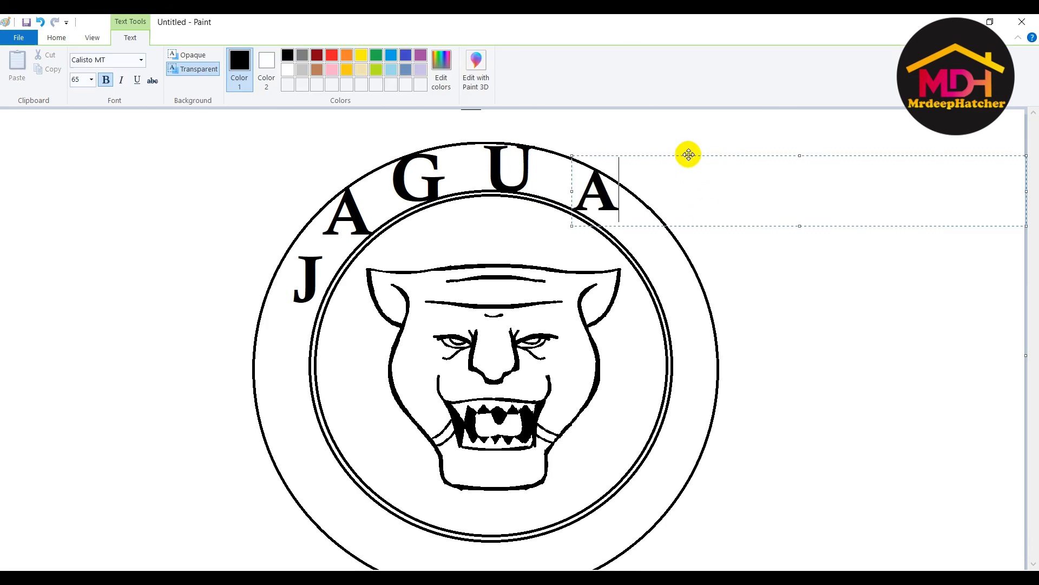
{"action": "left_click", "coordinate": [677, 268]}
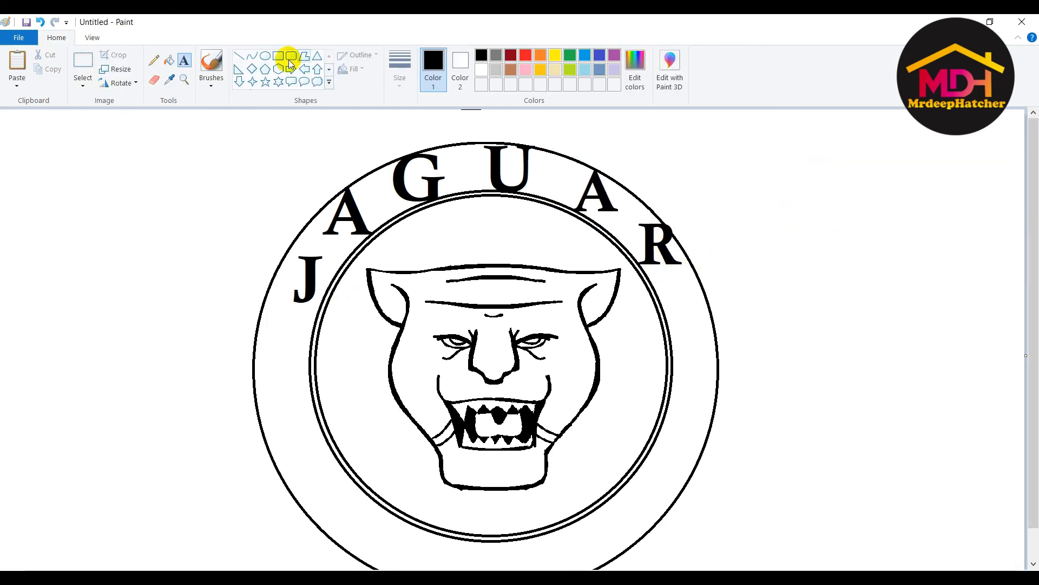
- Draw an ellipse with a thicker outline and stretch it toward the outer ring
{"action": "left_click", "coordinate": [265, 56]}
{"action": "left_click_drag", "start_coordinate": [204, 158], "coordinate": [522, 509]}
{"action": "left_click", "coordinate": [400, 71]}
{"action": "left_click", "coordinate": [413, 187]}
{"action": "scroll", "coordinate": [568, 281], "scroll_direction": "down", "scroll_amount": 2}
{"action": "left_click_drag", "start_coordinate": [573, 307], "coordinate": [721, 307]}
{"action": "left_click_drag", "start_coordinate": [489, 133], "coordinate": [489, 107]}
{"action": "left_click_drag", "start_coordinate": [489, 482], "coordinate": [492, 562]}
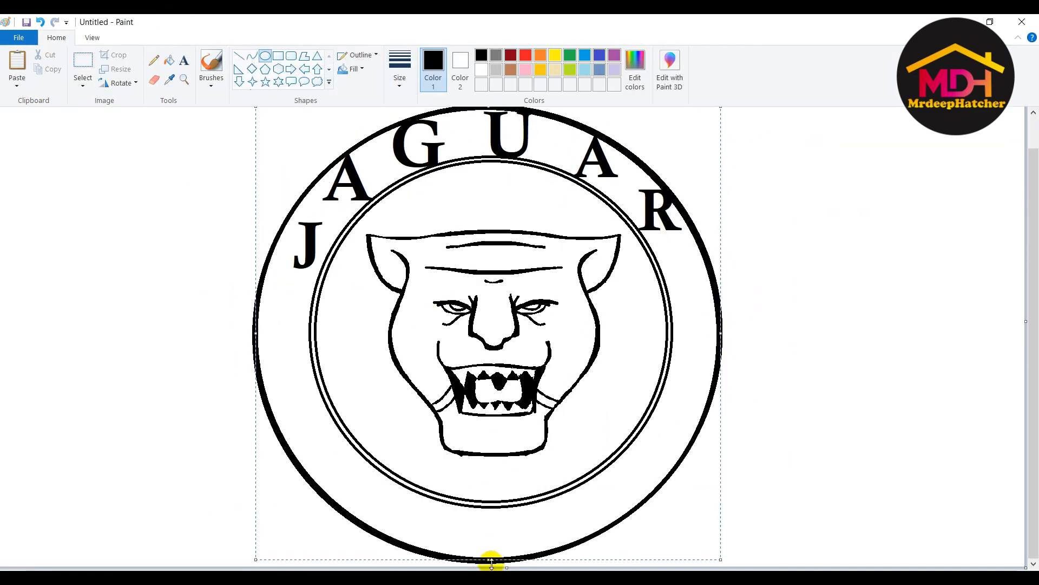
{"action": "scroll", "coordinate": [531, 181], "scroll_direction": "up", "scroll_amount": 1}
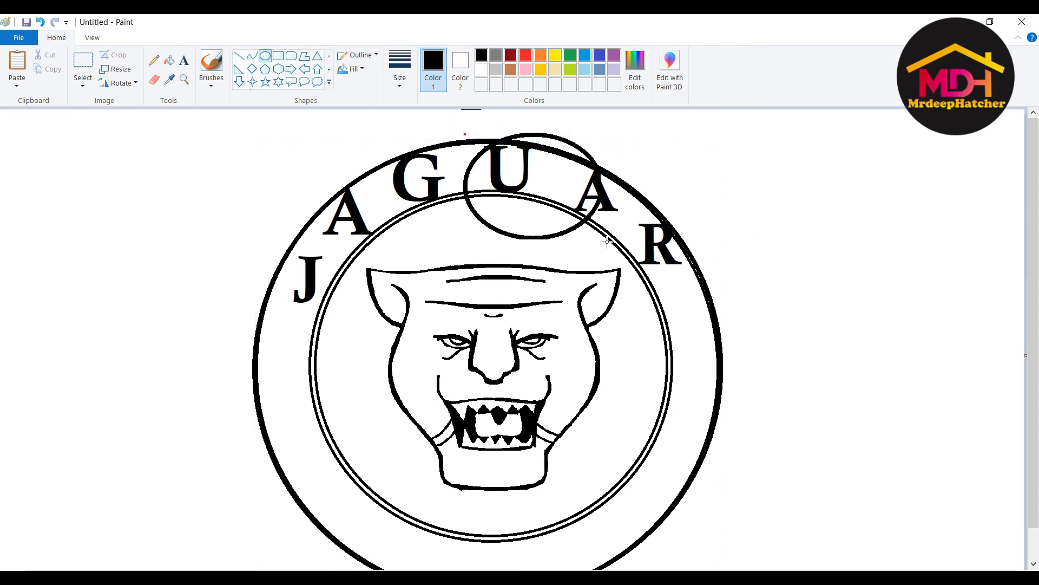
- Redraw the bold ellipse exactly over the outer circle, adjusting its edges
{"action": "left_click_drag", "start_coordinate": [607, 242], "coordinate": [637, 221]}
{"action": "key", "text": "ctrl+z"}
{"action": "key", "text": "ctrl+z"}
{"action": "mouse_move", "coordinate": [216, 146]}
{"action": "left_mouse_down"}
{"action": "mouse_move", "coordinate": [819, 562]}
{"action": "mouse_move", "coordinate": [728, 560]}
{"action": "left_mouse_up"}
{"action": "left_click_drag", "start_coordinate": [214, 337], "coordinate": [251, 336]}
{"action": "left_click_drag", "start_coordinate": [490, 111], "coordinate": [489, 108]}
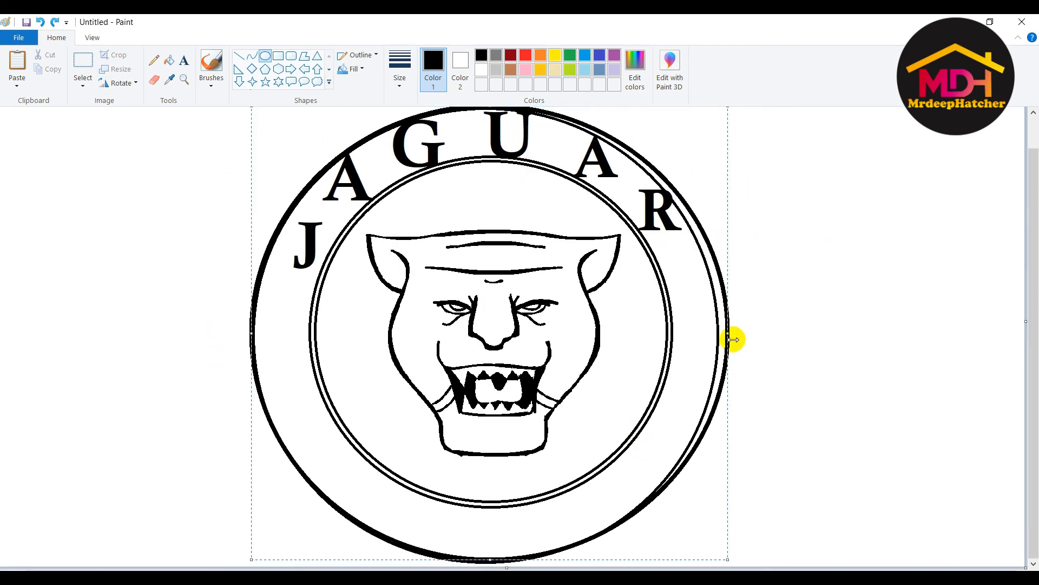
{"action": "scroll", "coordinate": [488, 558], "scroll_direction": "up", "scroll_amount": 1}
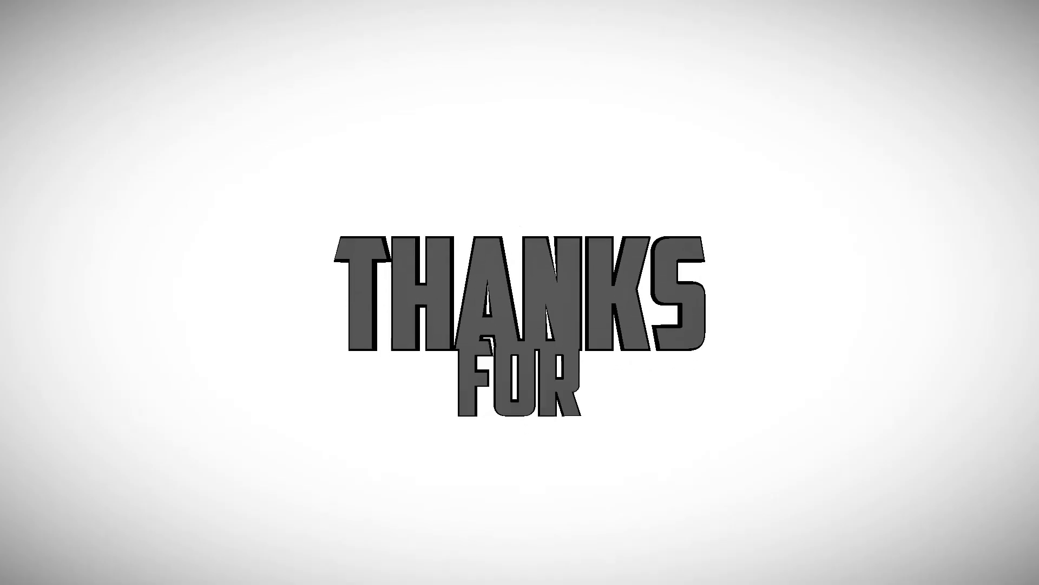